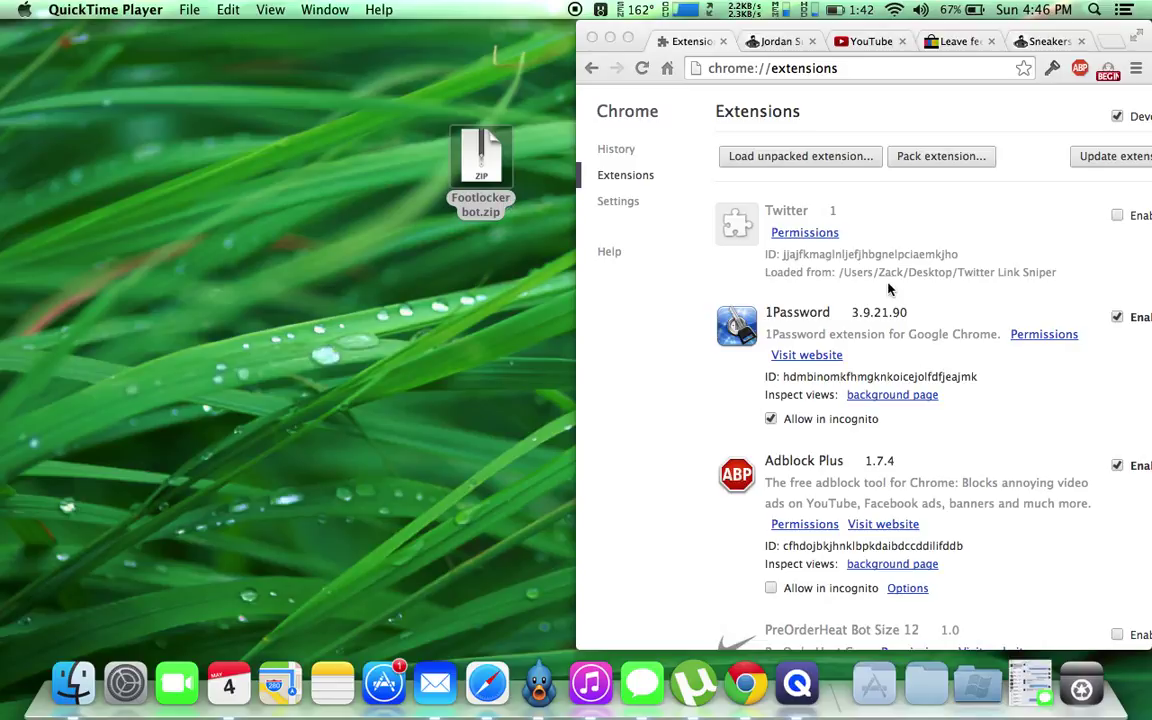
Extract Footlocker bot.zip on the desktop and open the extracted Footlocker bot folder.
click(972, 225)
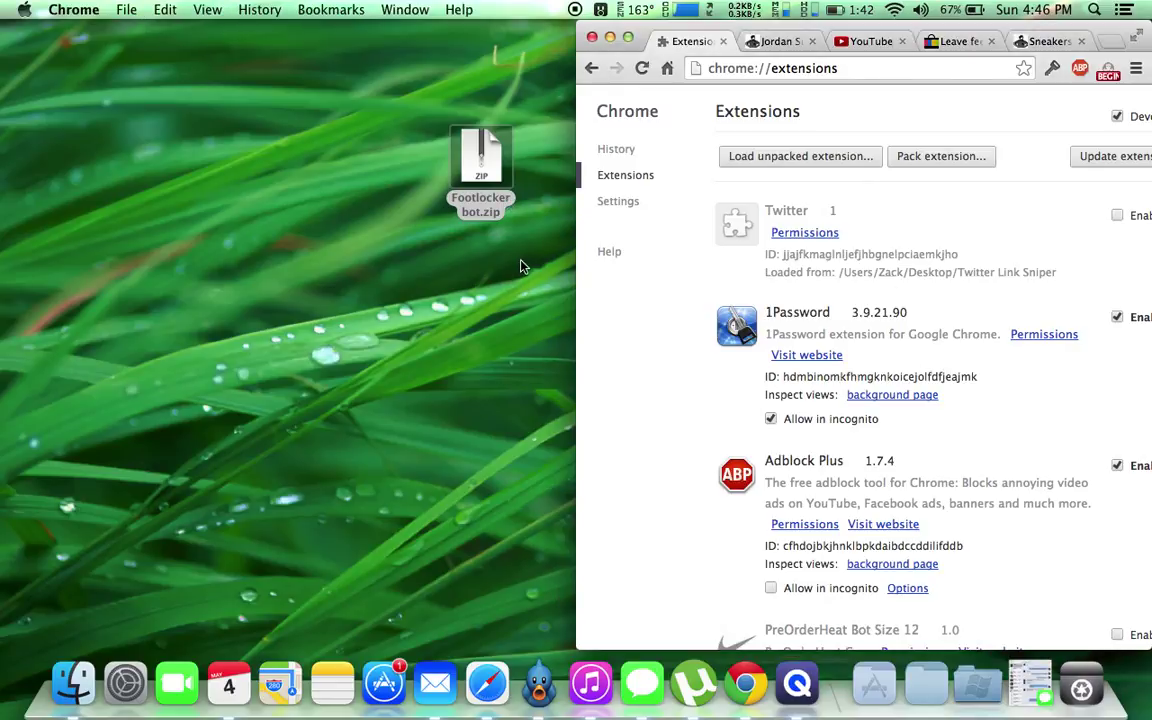
click(482, 200)
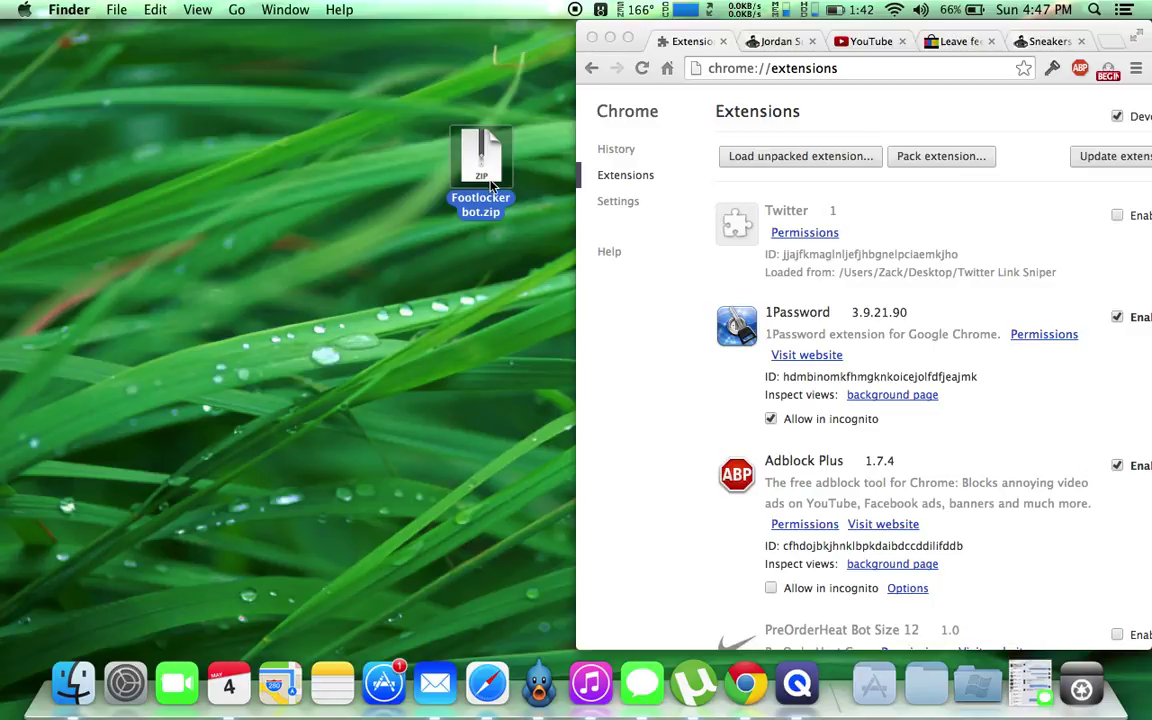
double_click(491, 184)
drag(485, 175, 272, 178)
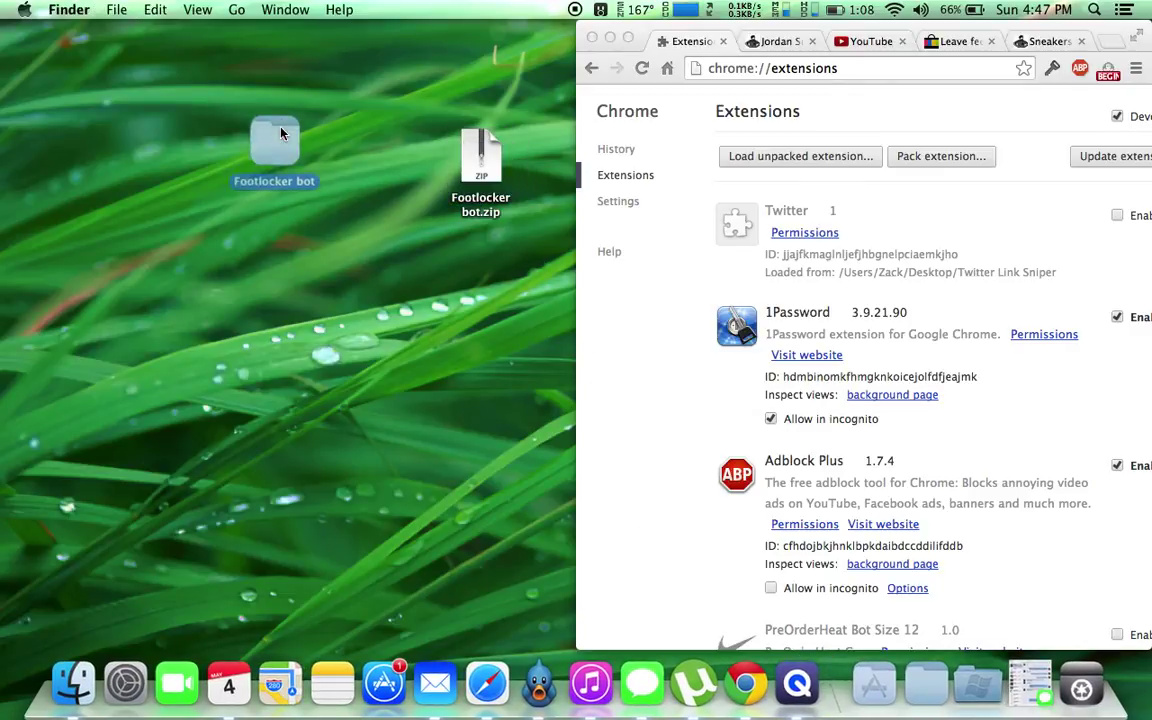
double_click(285, 184)
Drag Foot Locker Bot.crx from 'footlocker bot new layout' onto Chrome's extensions page.
drag(391, 84, 2, 85)
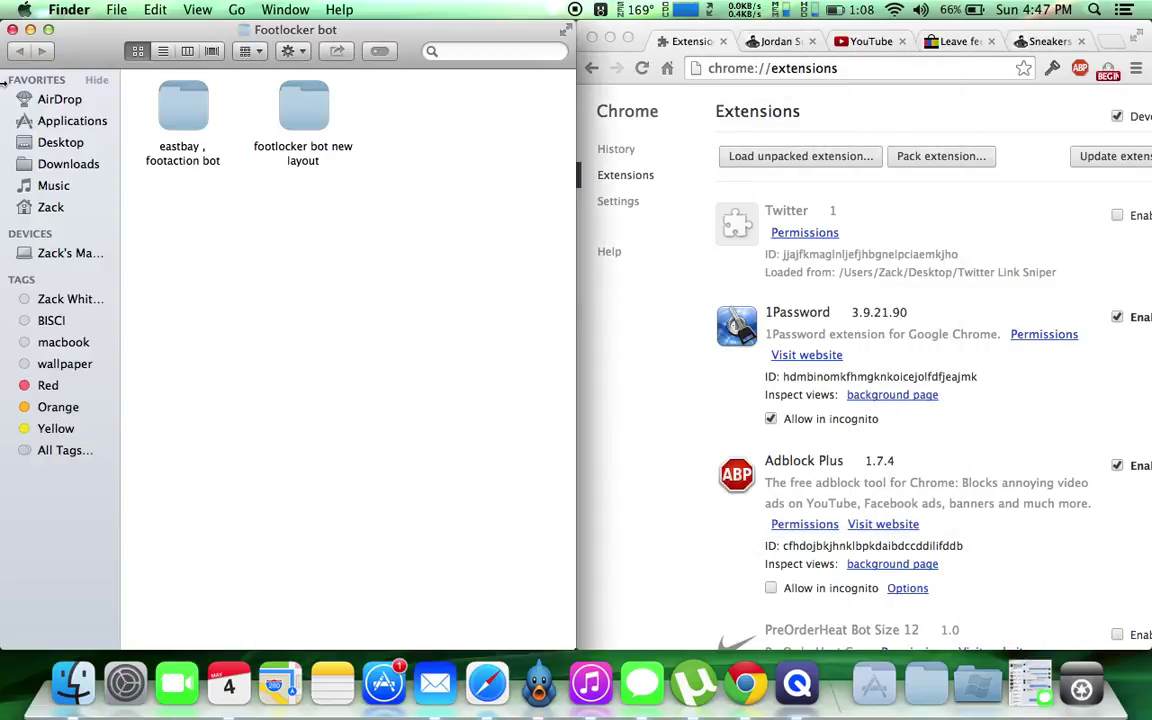
double_click(291, 108)
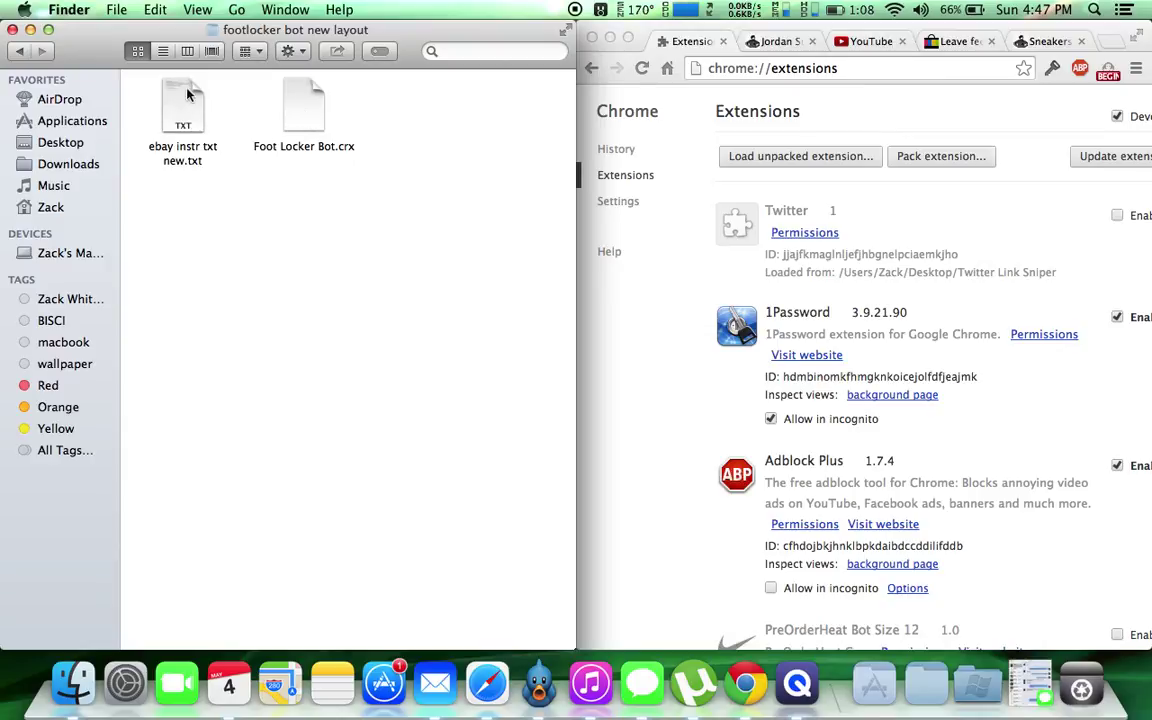
click(306, 117)
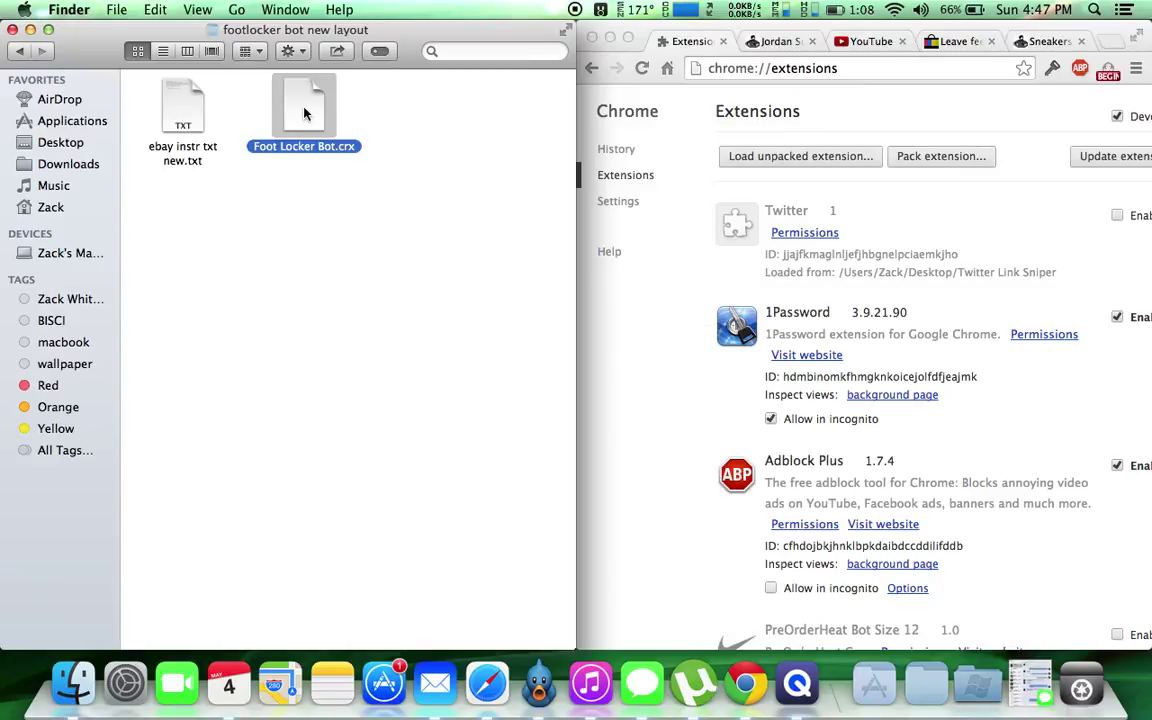
drag(305, 115, 781, 390)
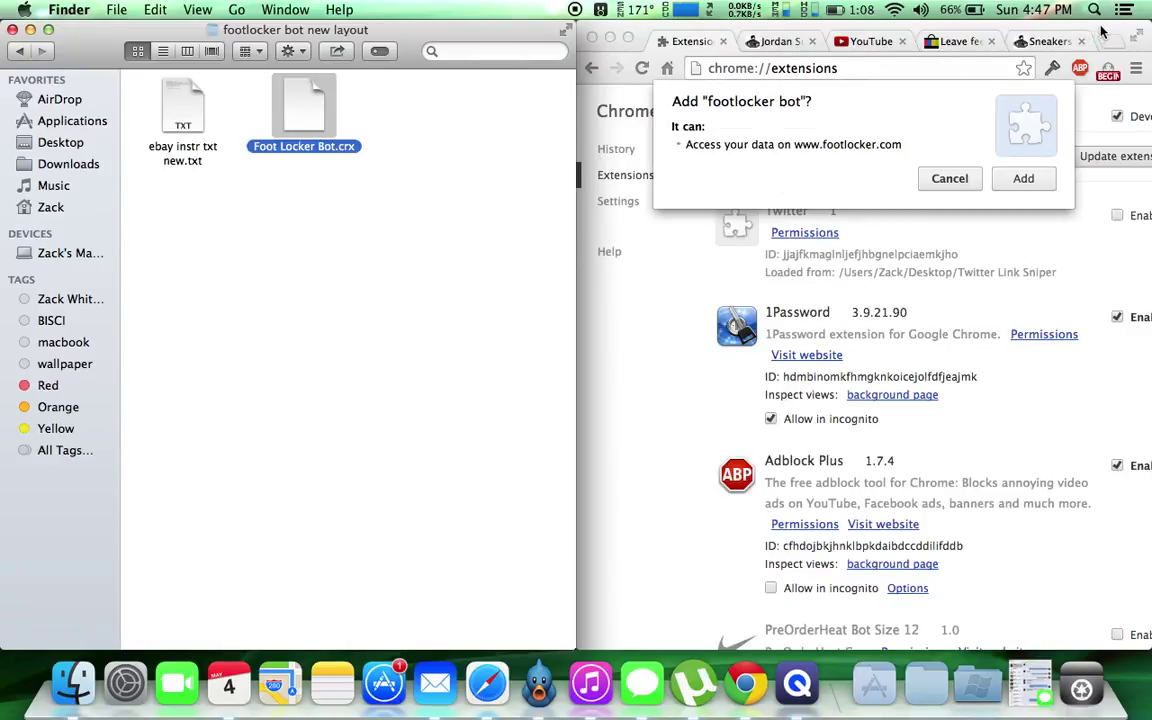
Add the footlocker bot extension and activate it with its activation key.
double_click(1000, 38)
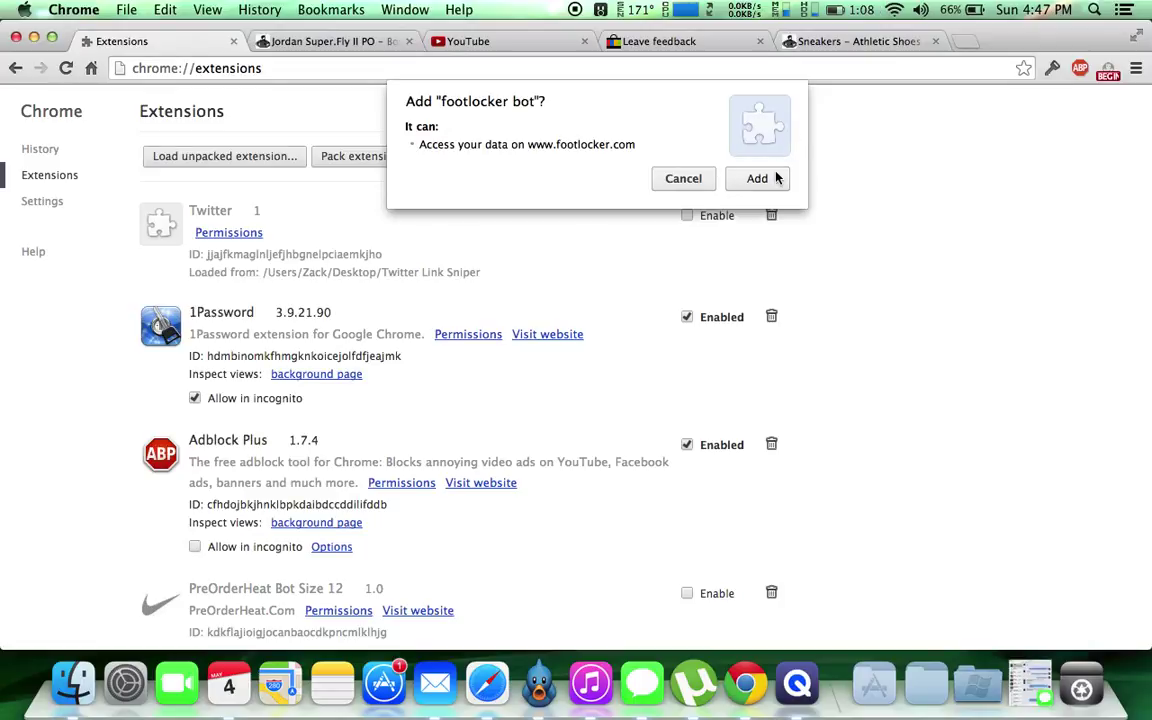
click(758, 178)
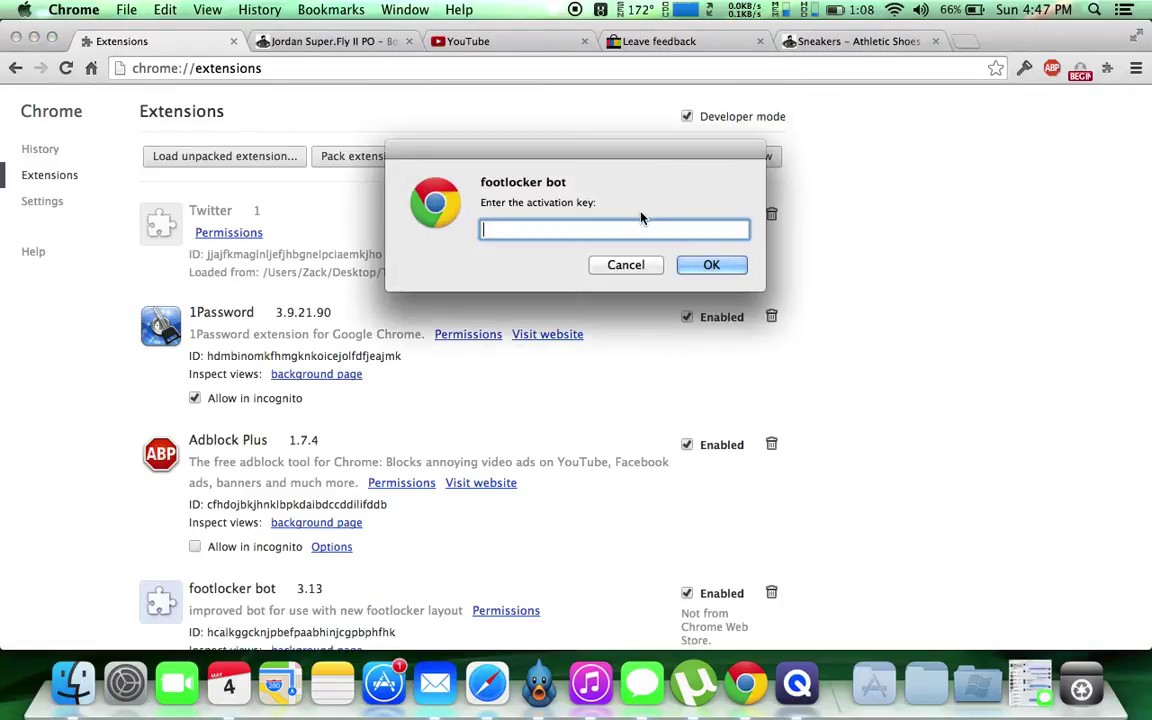
click(713, 266)
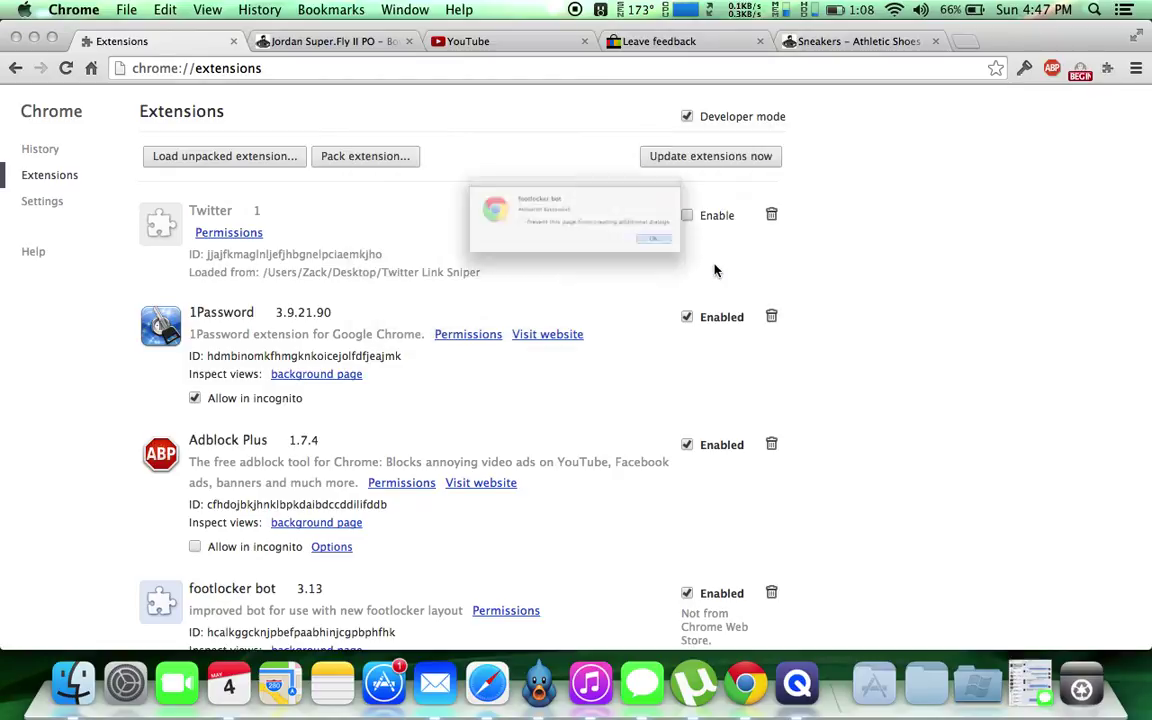
click(718, 265)
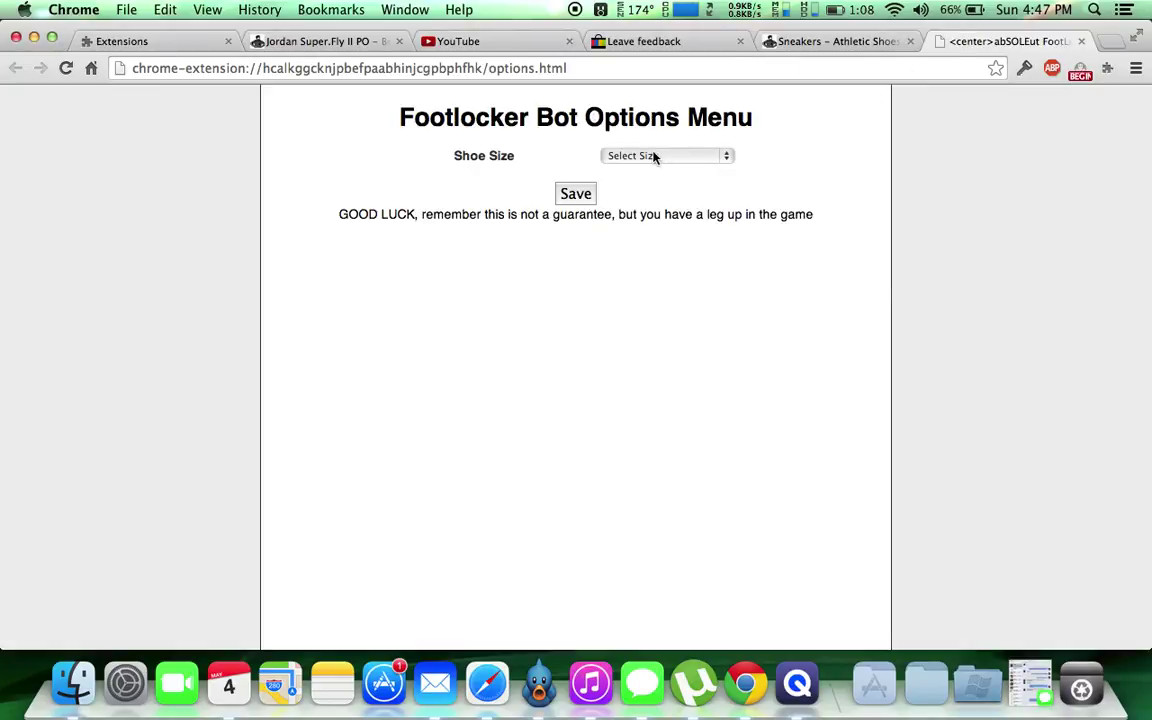
Select shoe size 12 in the Footlocker Bot options and save it.
click(655, 156)
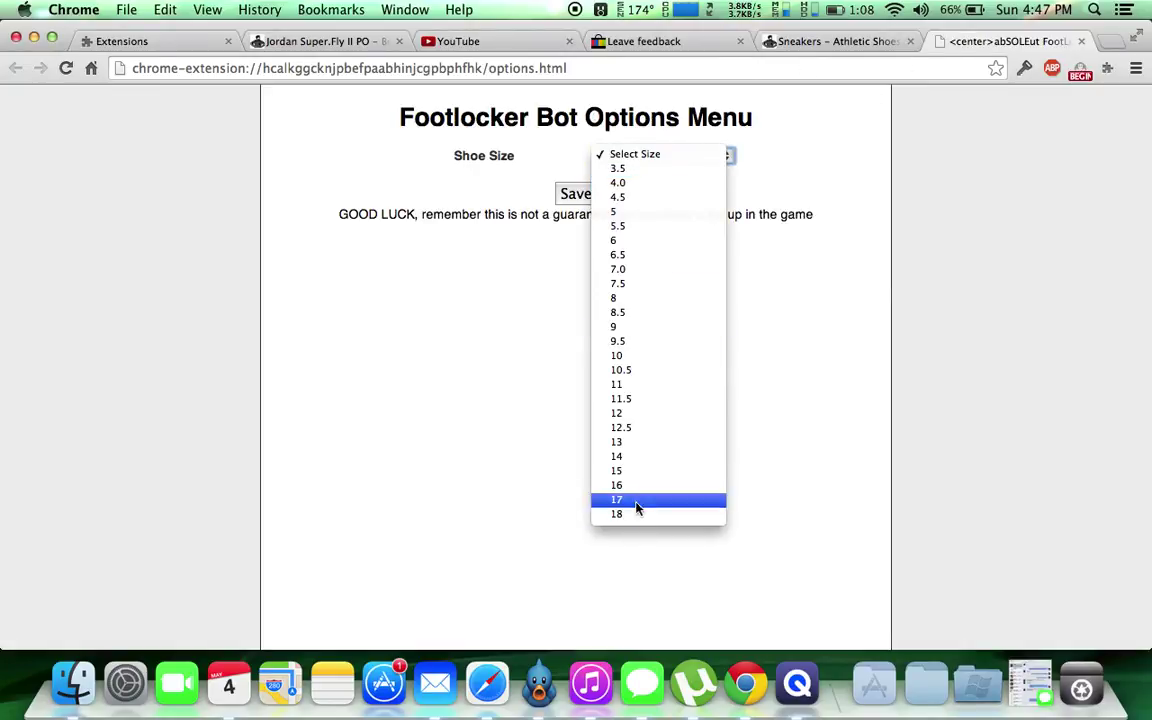
click(627, 418)
click(579, 194)
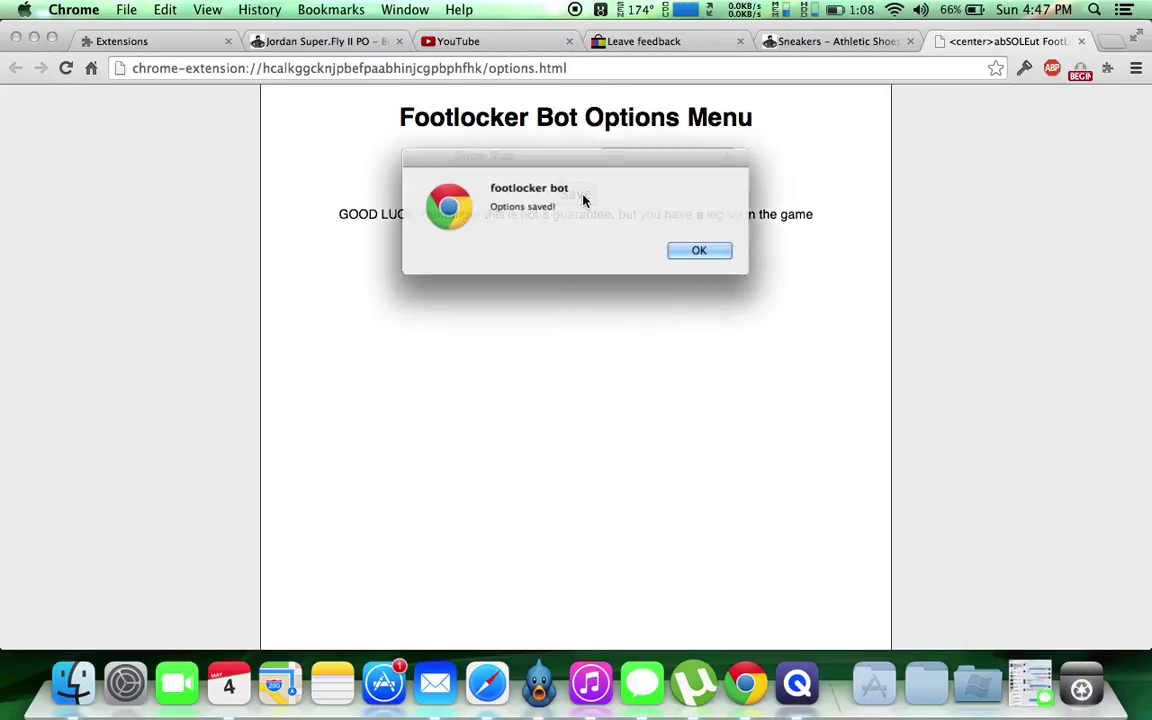
click(731, 256)
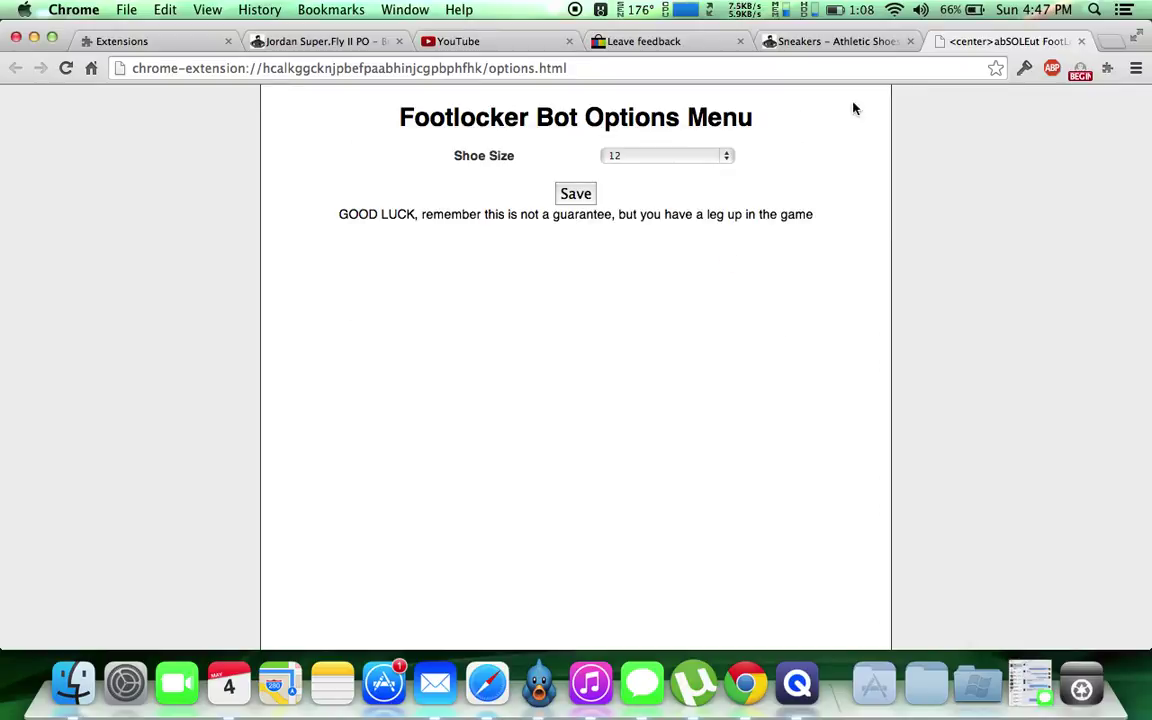
Close the bot options tab and open Foot Locker's Men's Basketball shoes listing.
click(1085, 44)
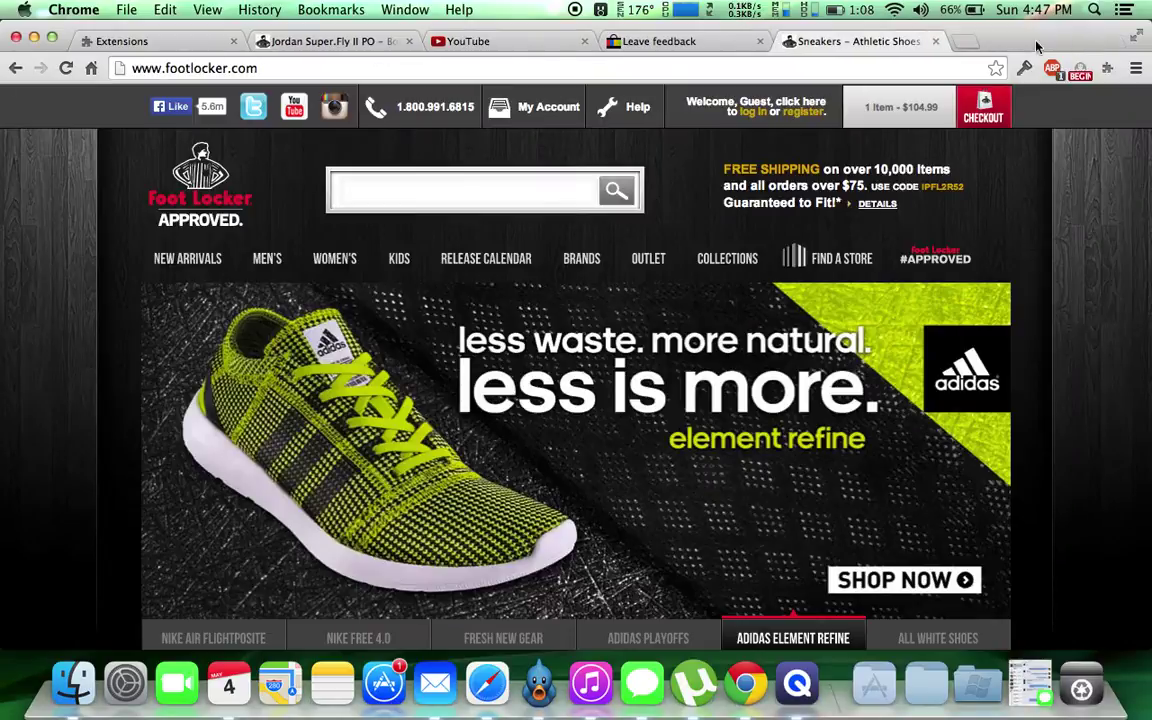
mouse_move(146, 270)
scroll(141, 265, down, 3)
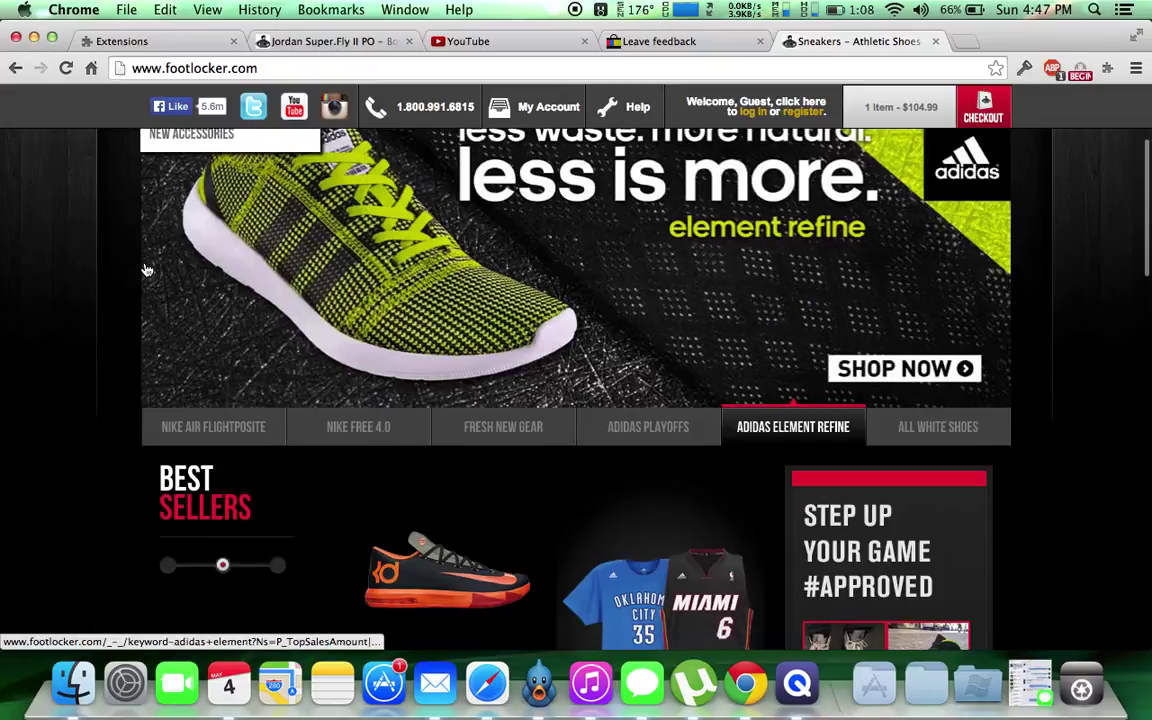
scroll(41, 317, down, 4)
scroll(41, 317, up, 4)
scroll(41, 317, up, 4)
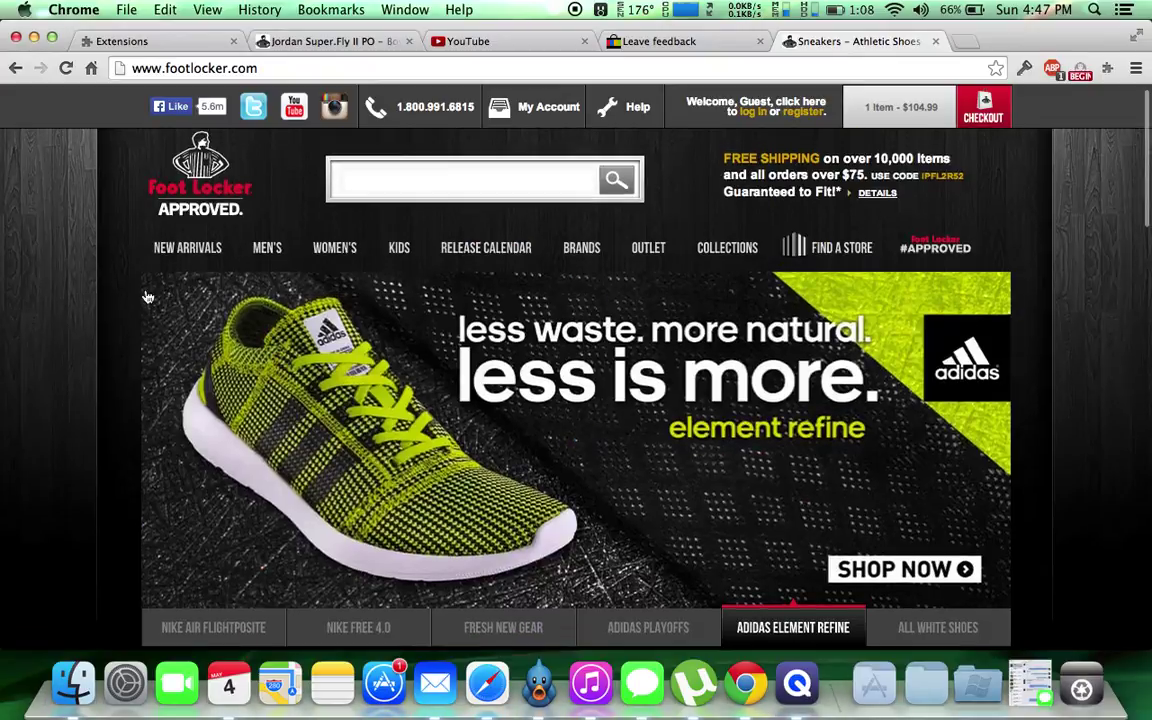
mouse_move(265, 248)
click(274, 316)
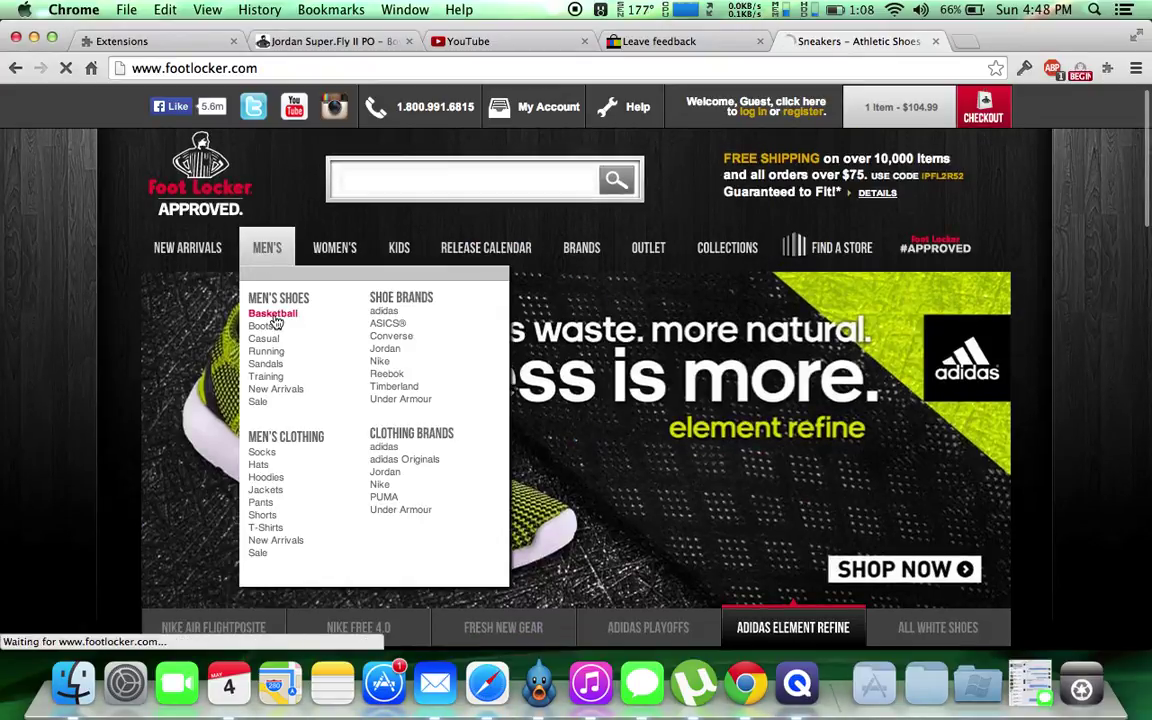
Close the old Jordan Super.Fly tab and filter the listing to size 12.0.
click(409, 41)
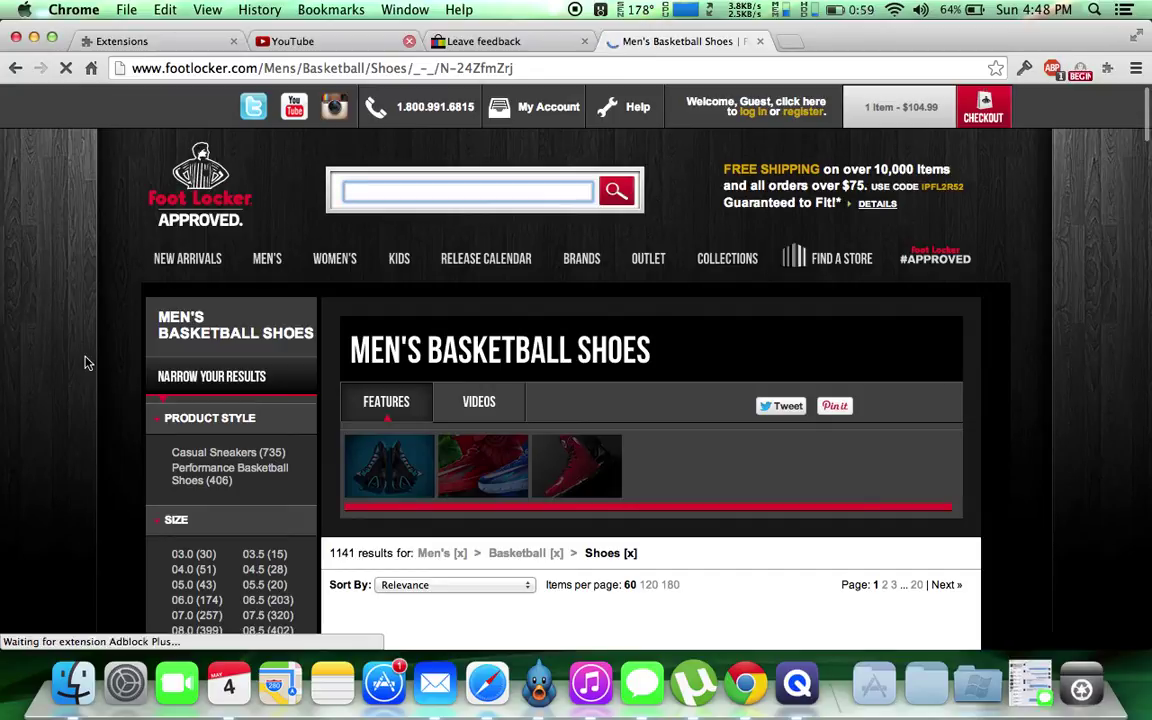
scroll(86, 363, down, 2)
scroll(86, 363, down, 3)
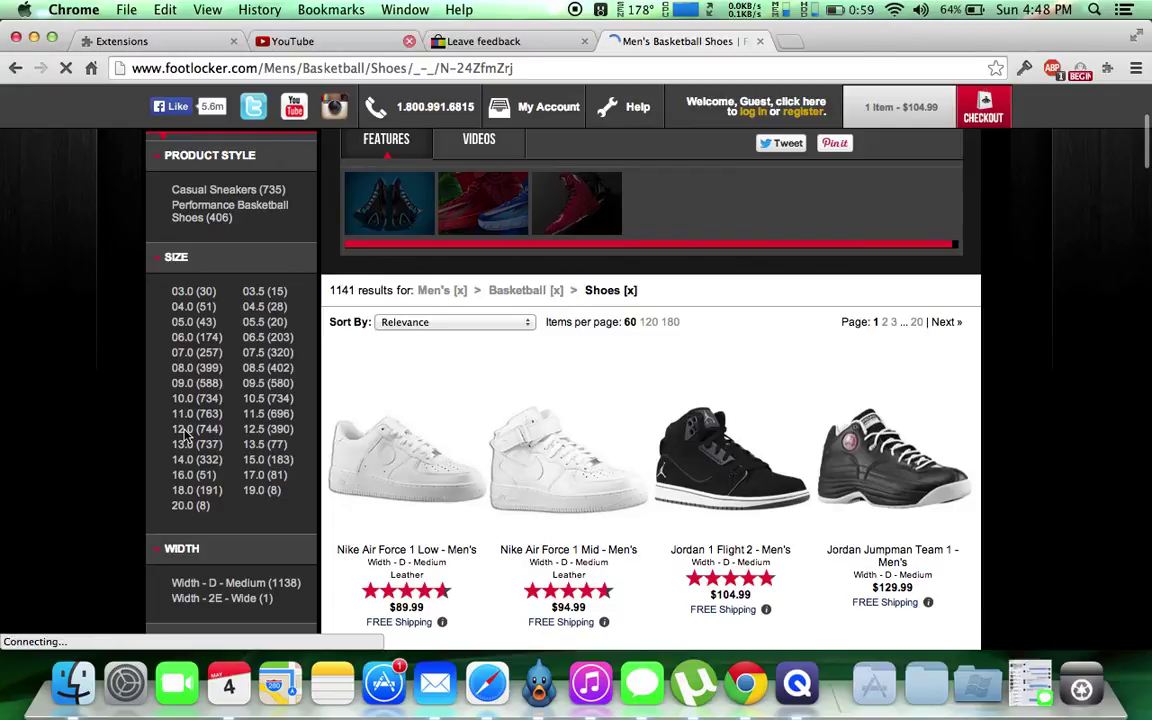
click(184, 434)
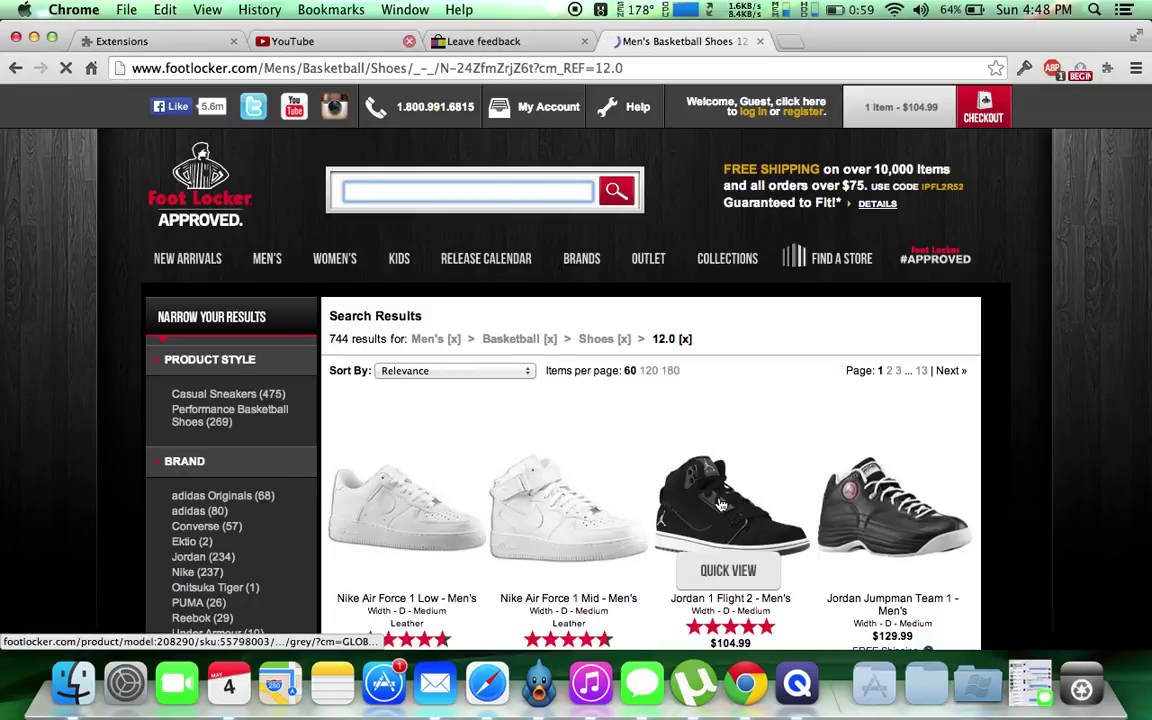
Open the Jordan 1 Flight 2 - Men's page so the bot carts size 12.0.
click(720, 505)
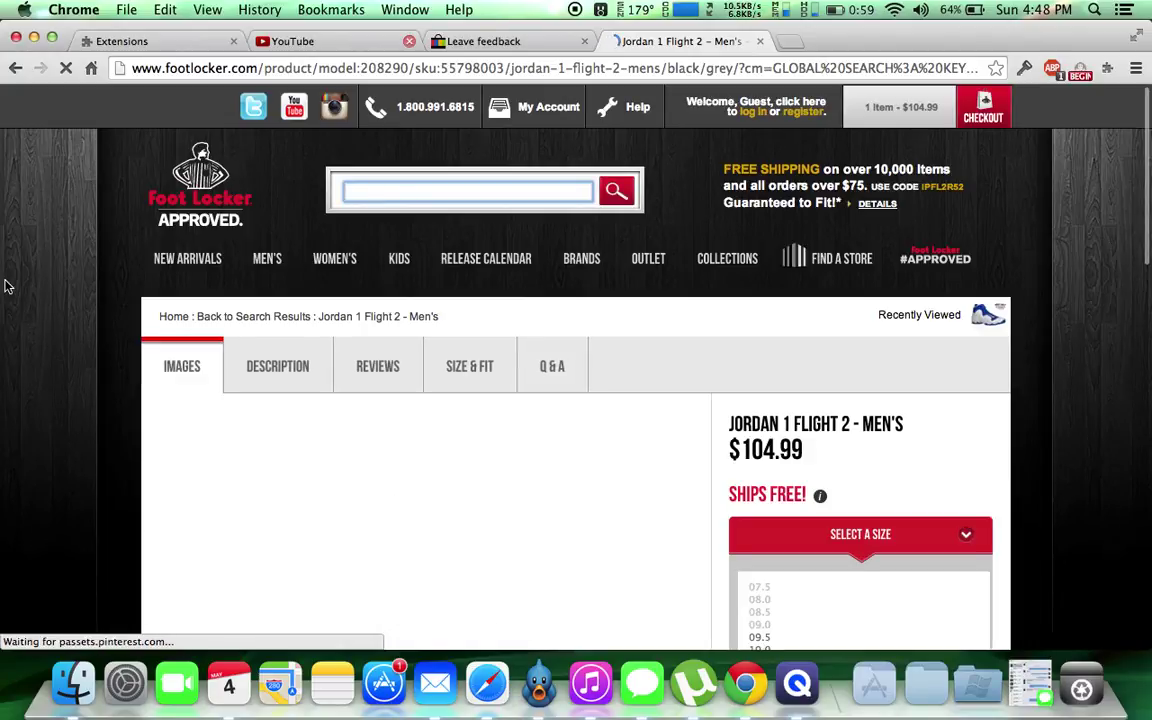
scroll(5, 287, down, 2)
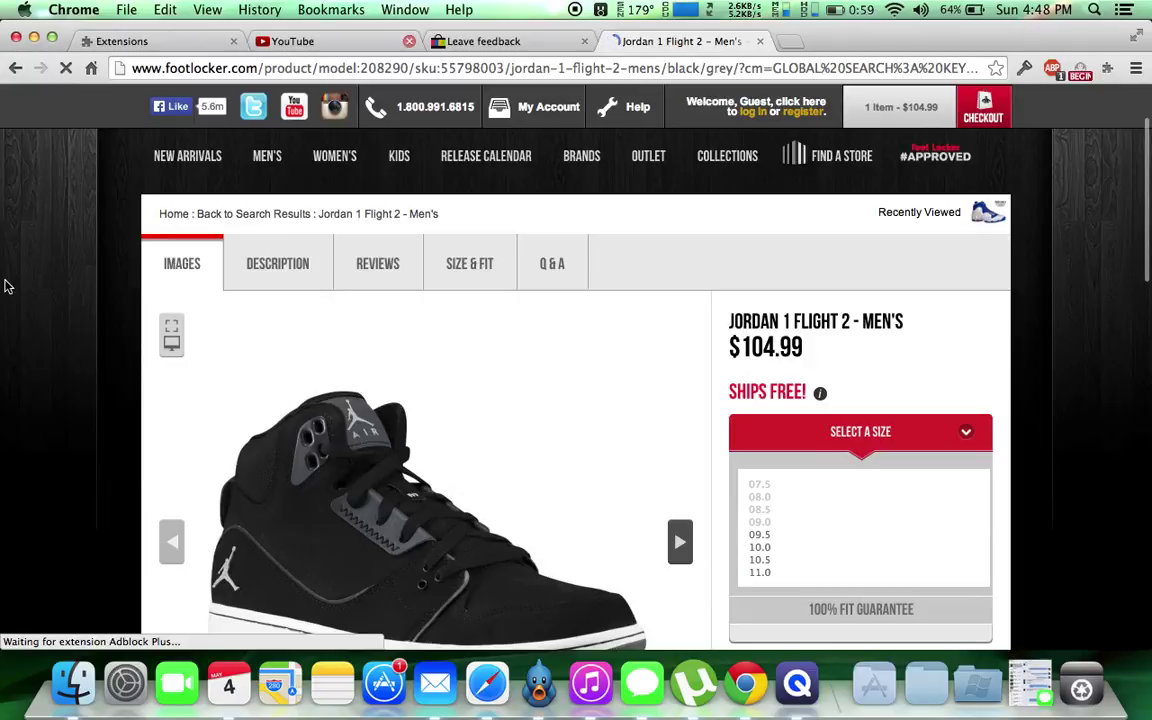
scroll(5, 287, down, 1)
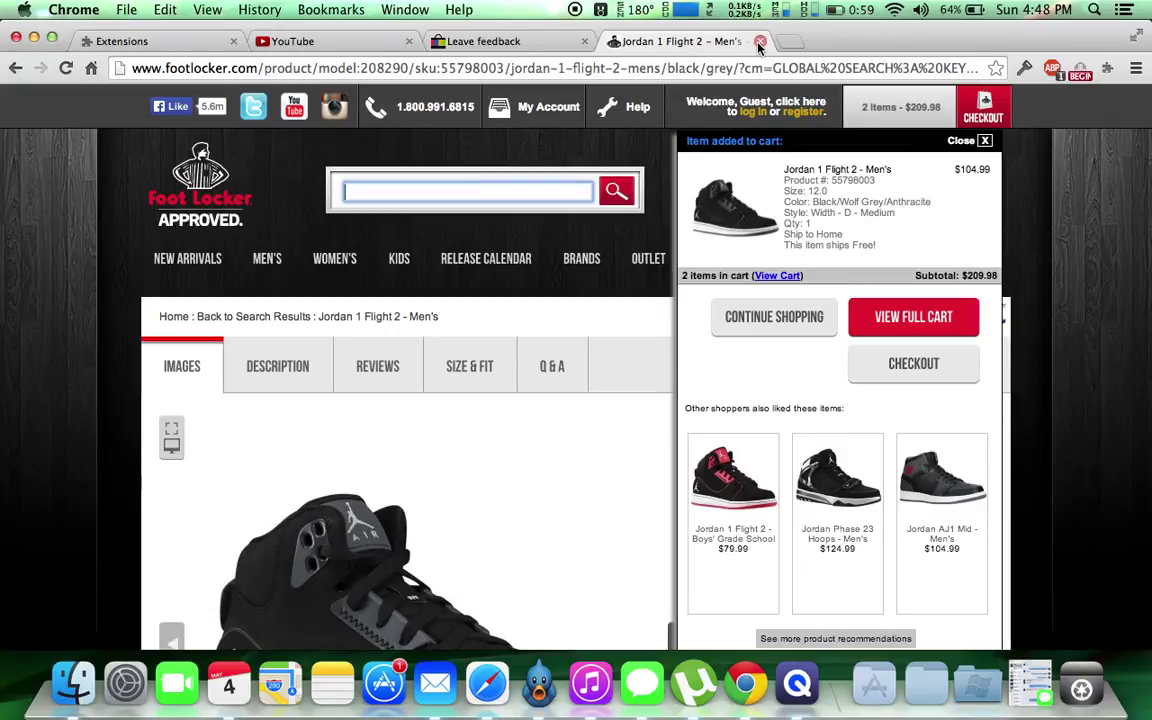
Install FootBot (5).crx from the 'eastbay , footaction bot' folder as the Auto Add to Cart extension.
click(198, 42)
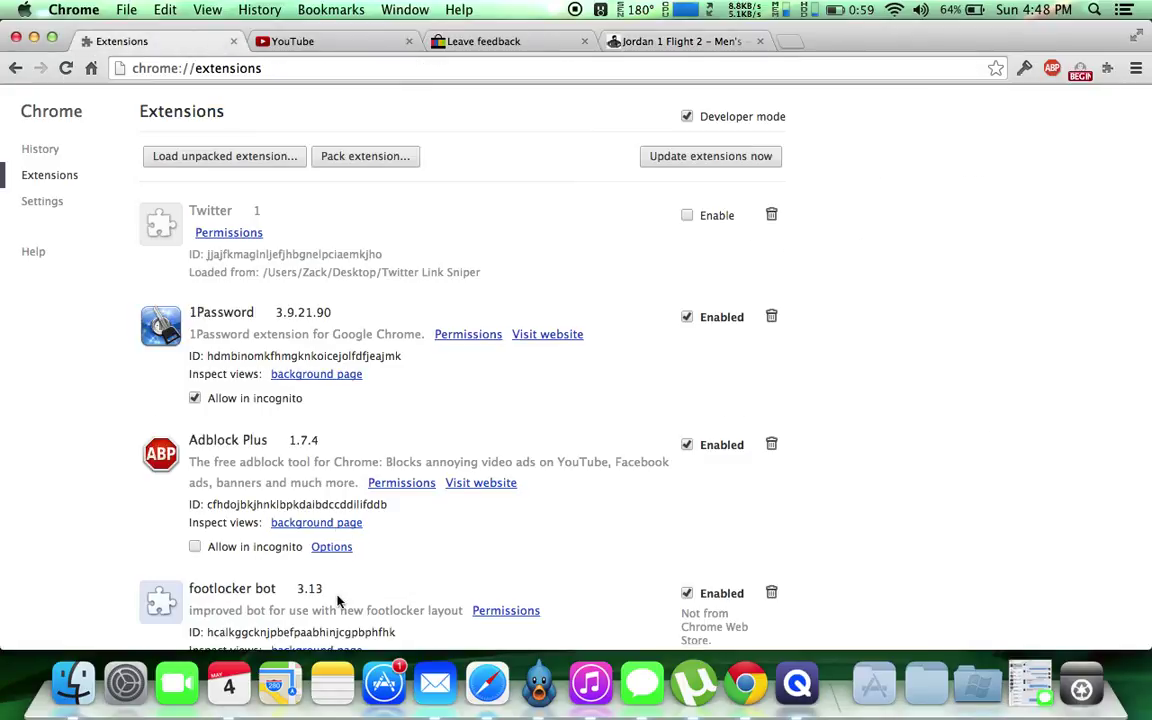
click(73, 683)
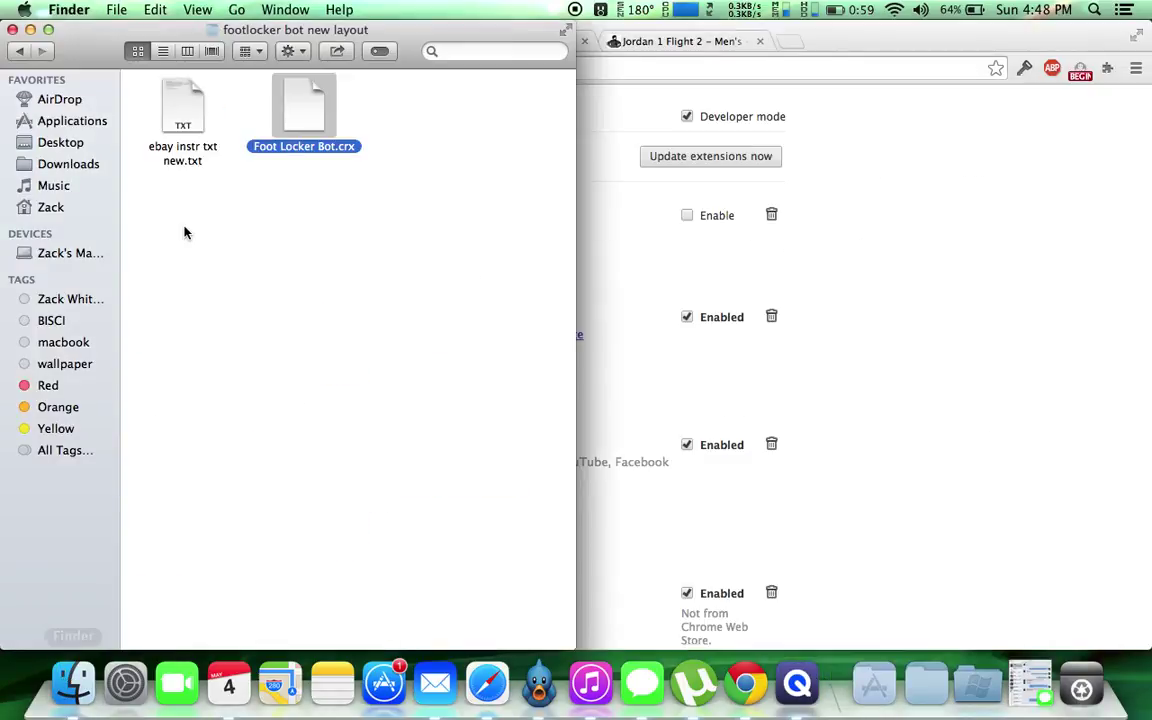
click(22, 51)
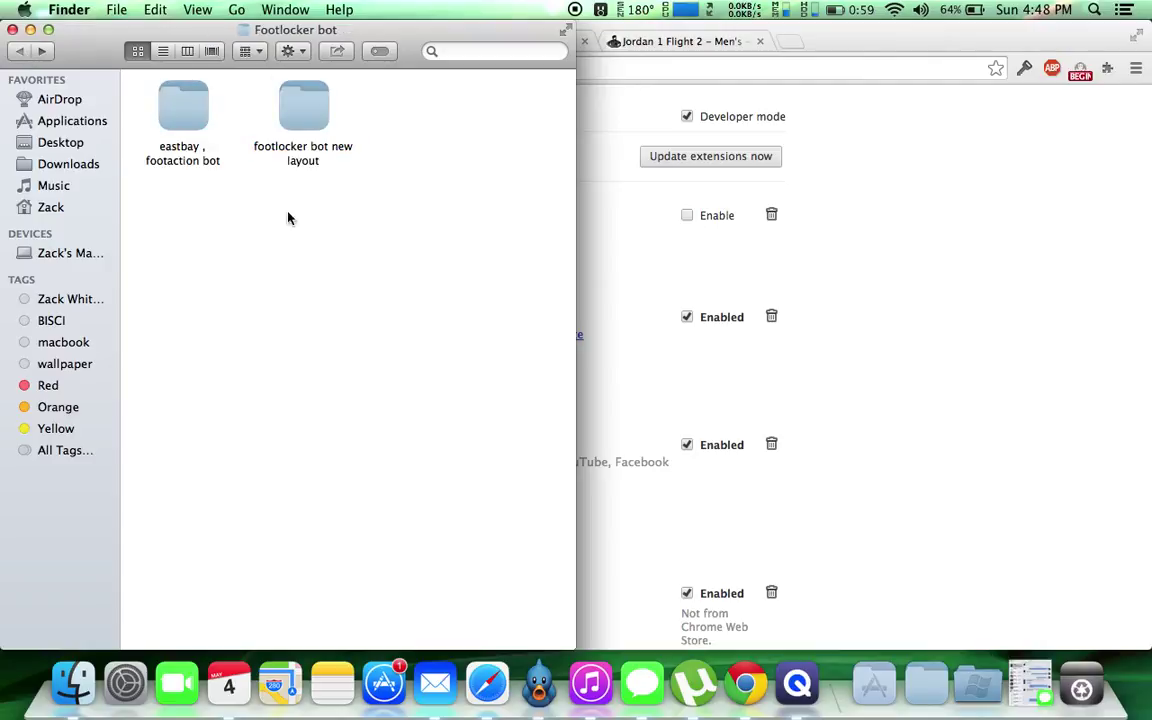
double_click(200, 117)
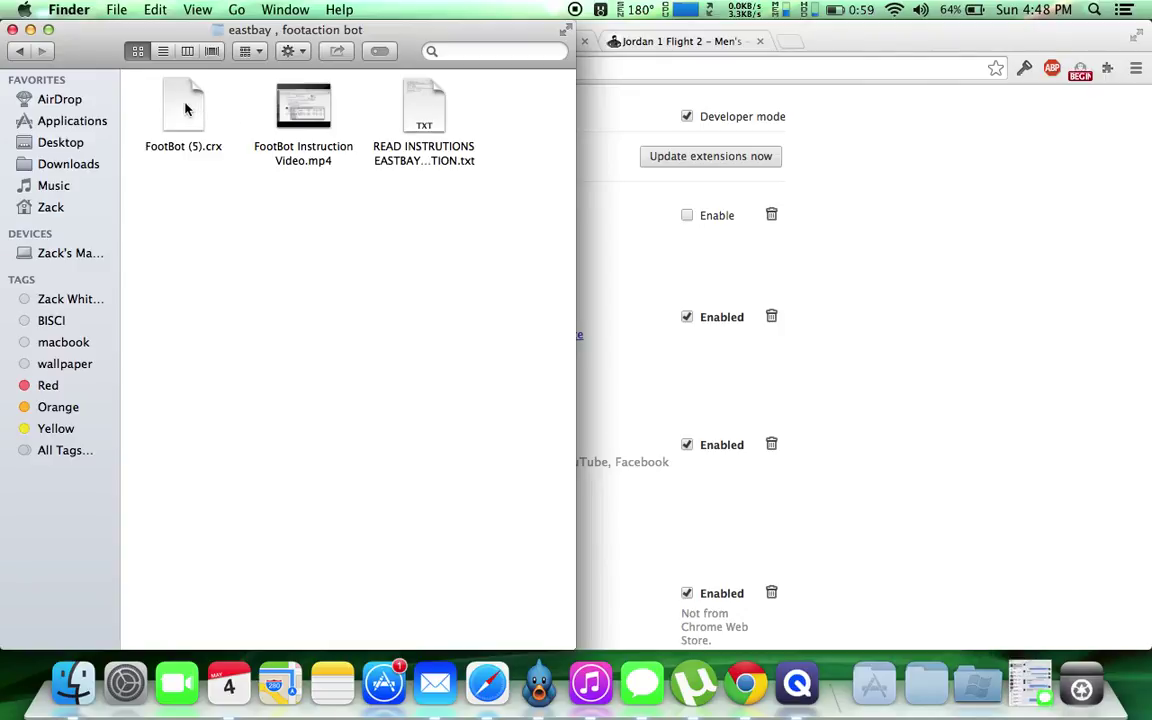
drag(185, 109, 836, 380)
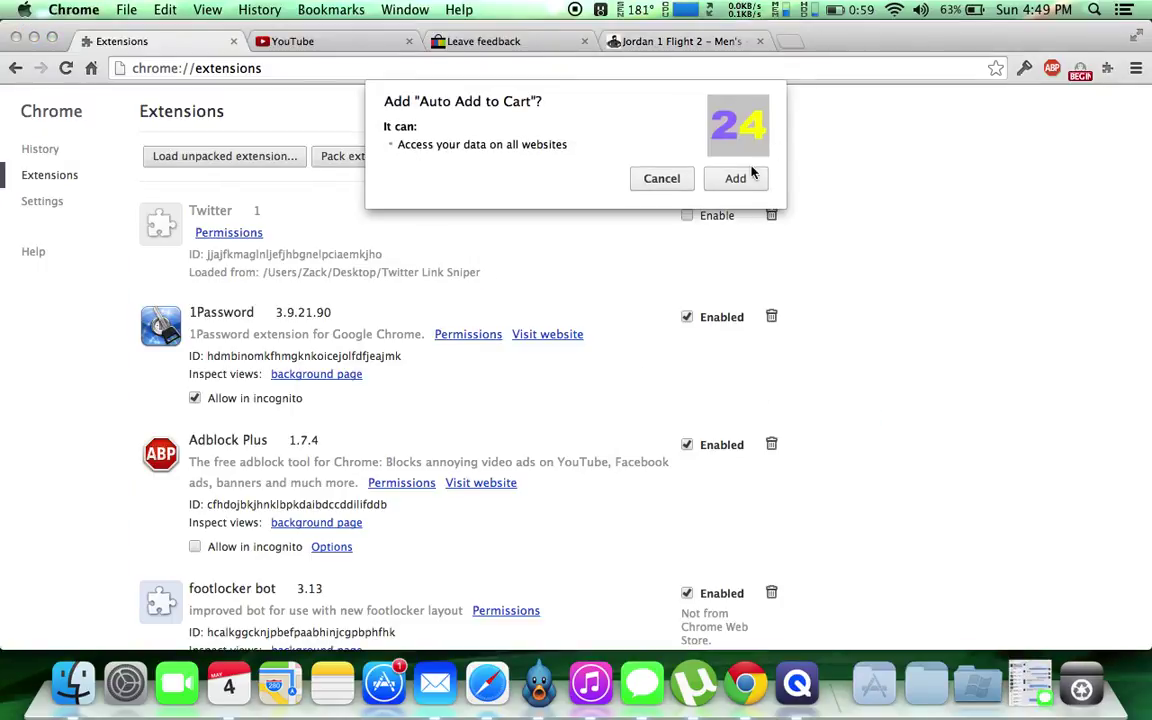
click(745, 178)
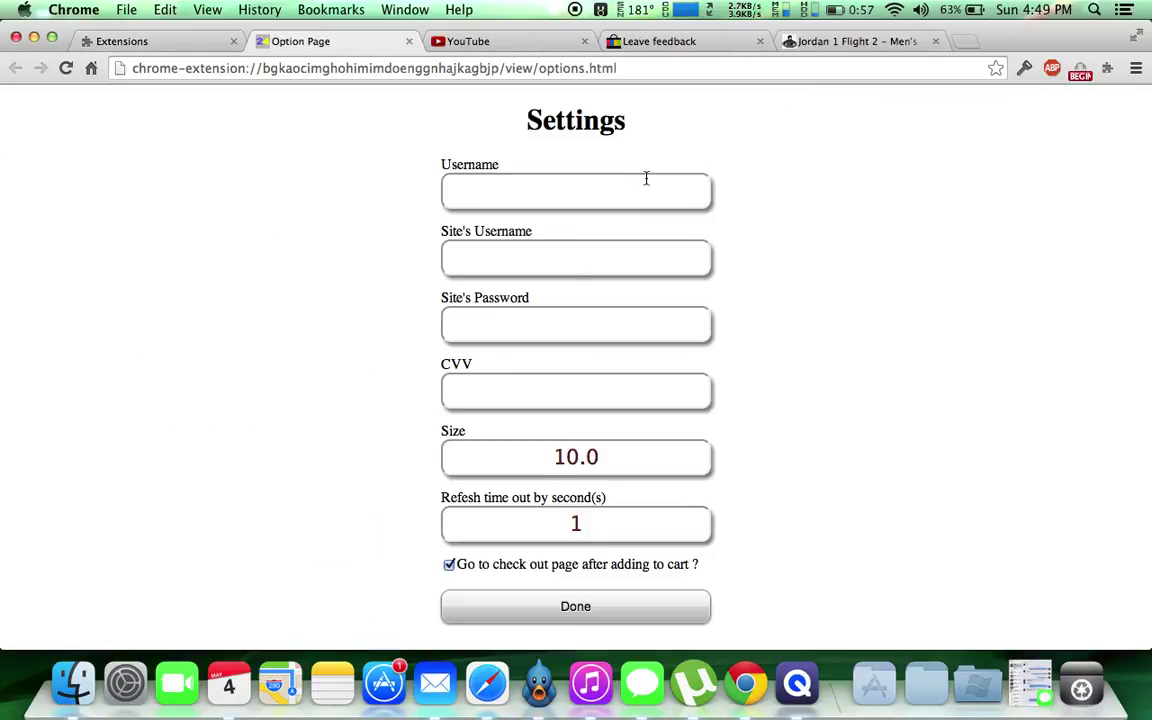
click(639, 192)
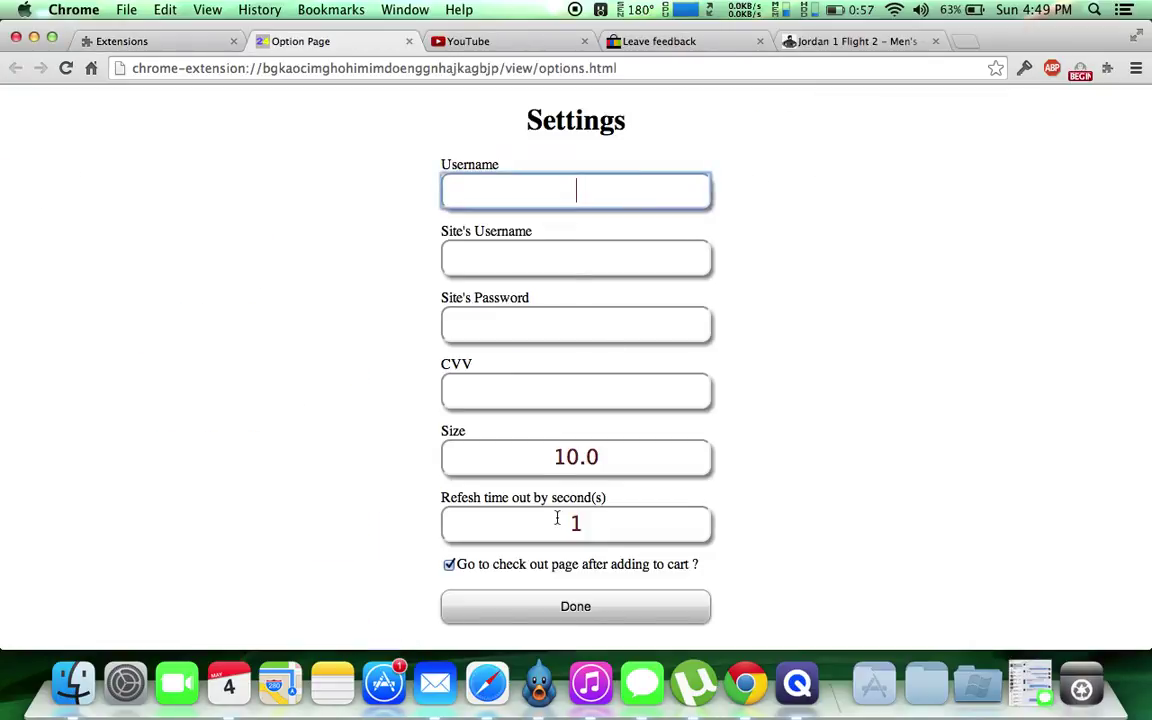
click(73, 683)
click(432, 110)
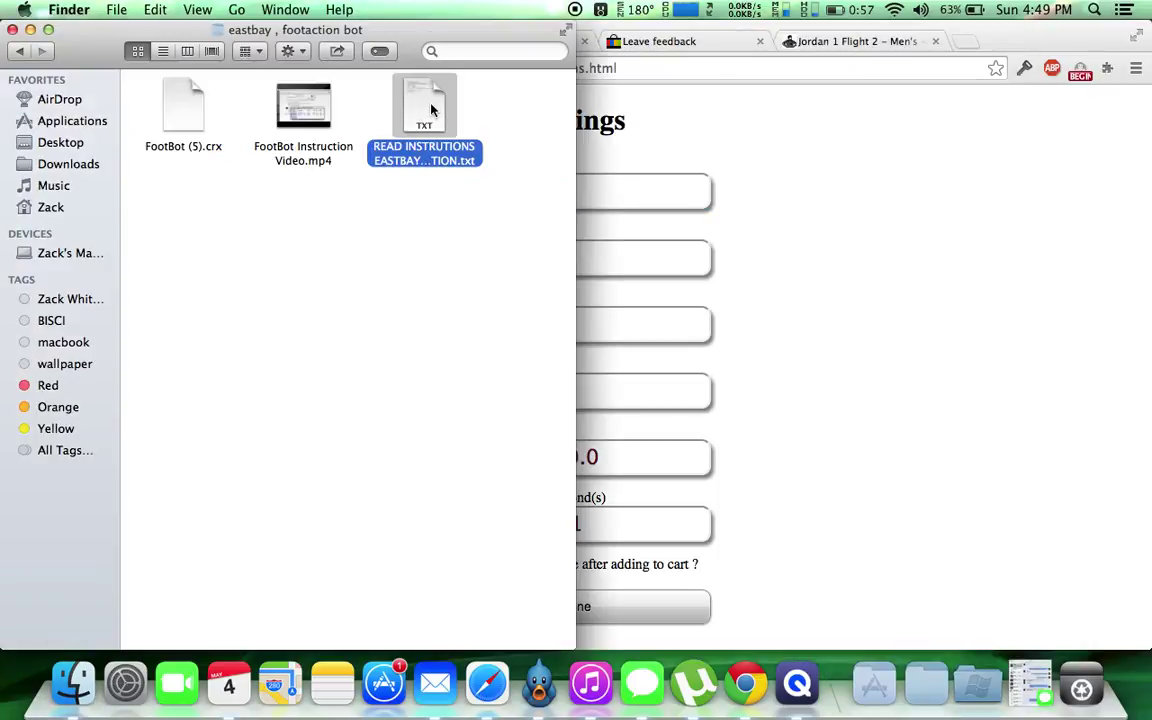
double_click(432, 110)
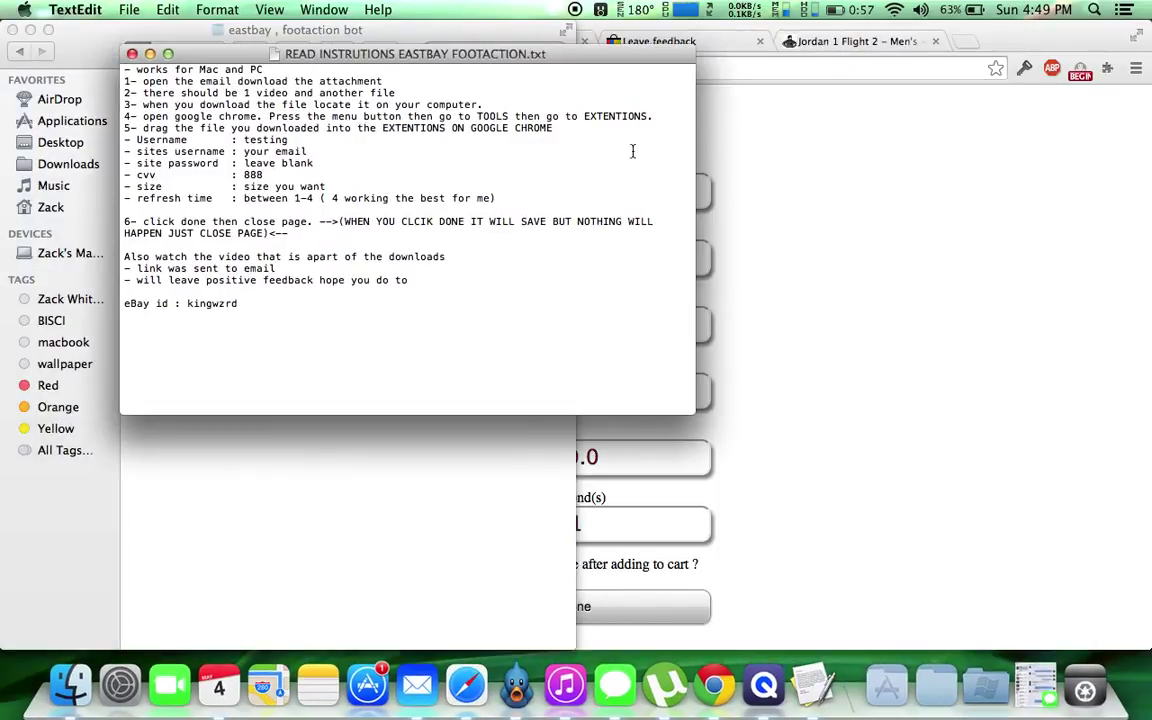
click(700, 128)
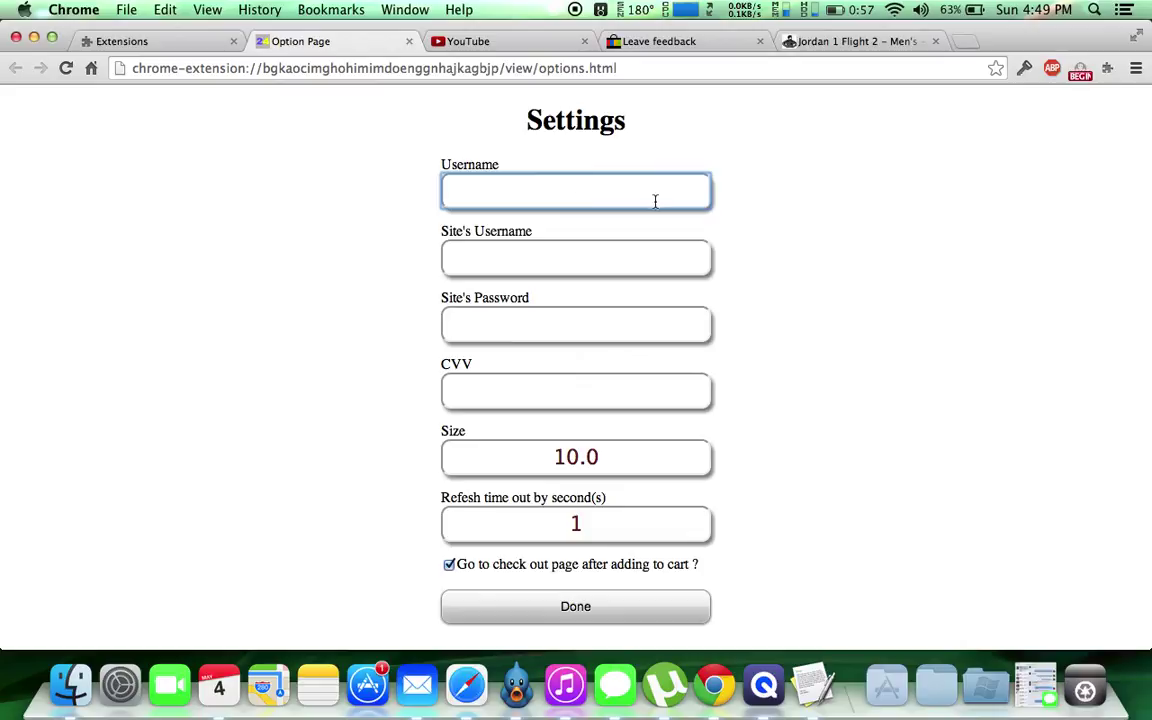
text(testing)
Enter the site's login e-mail and the card CVV in the Auto Add to Cart settings.
click(581, 263)
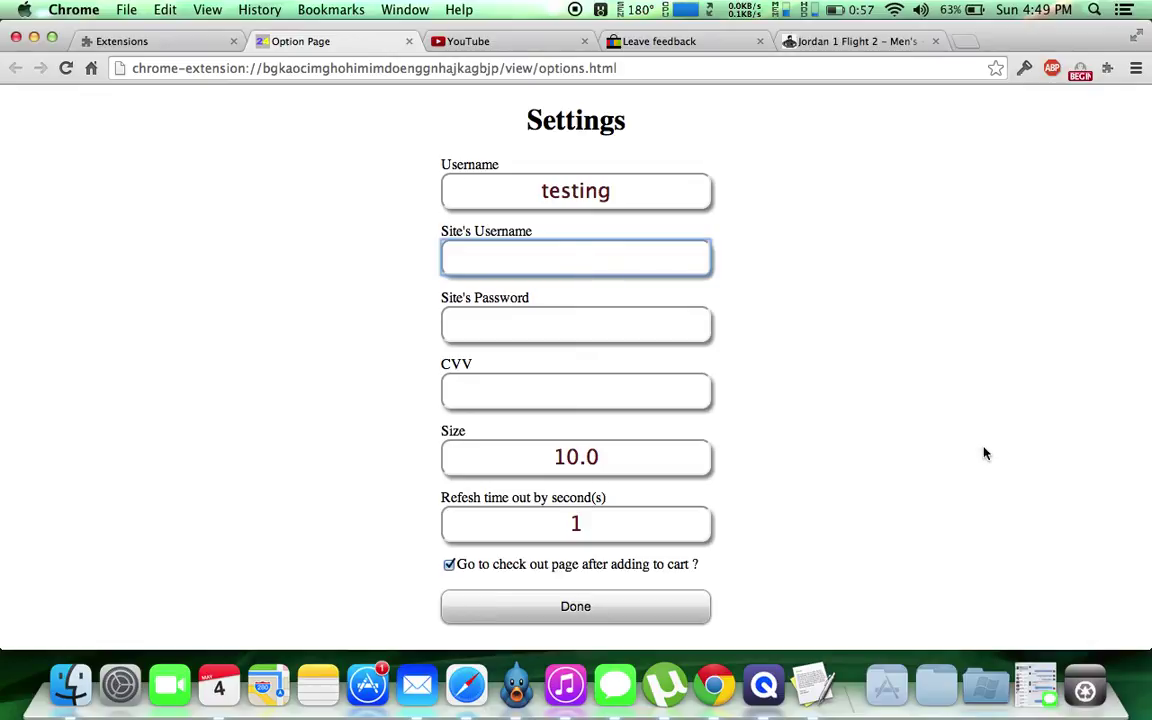
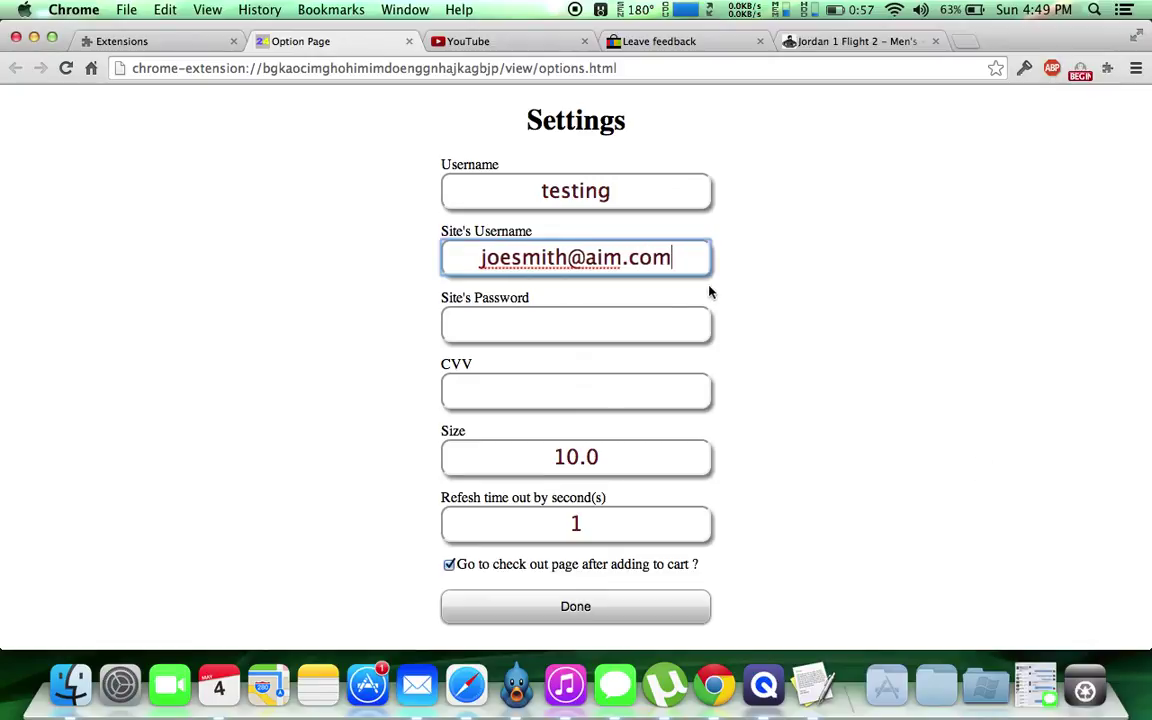
click(624, 389)
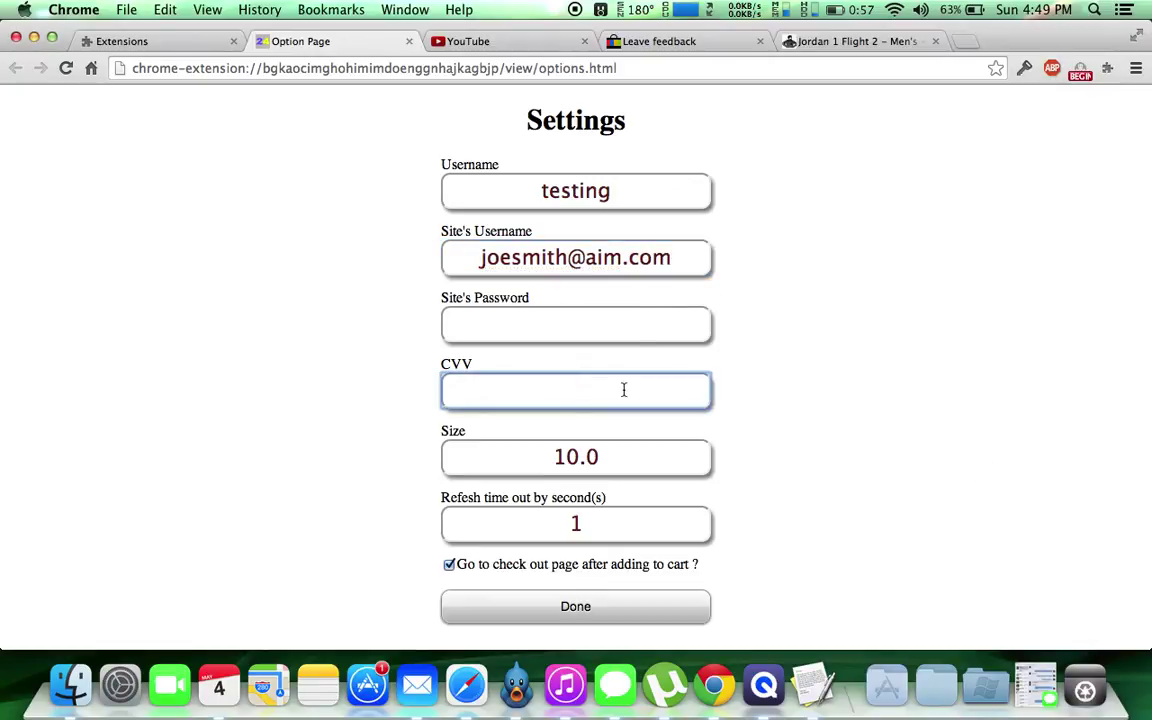
Change the size from 10.0 to 12.0, turn off go-to-checkout, and save.
click(580, 457)
key(BackSpace)
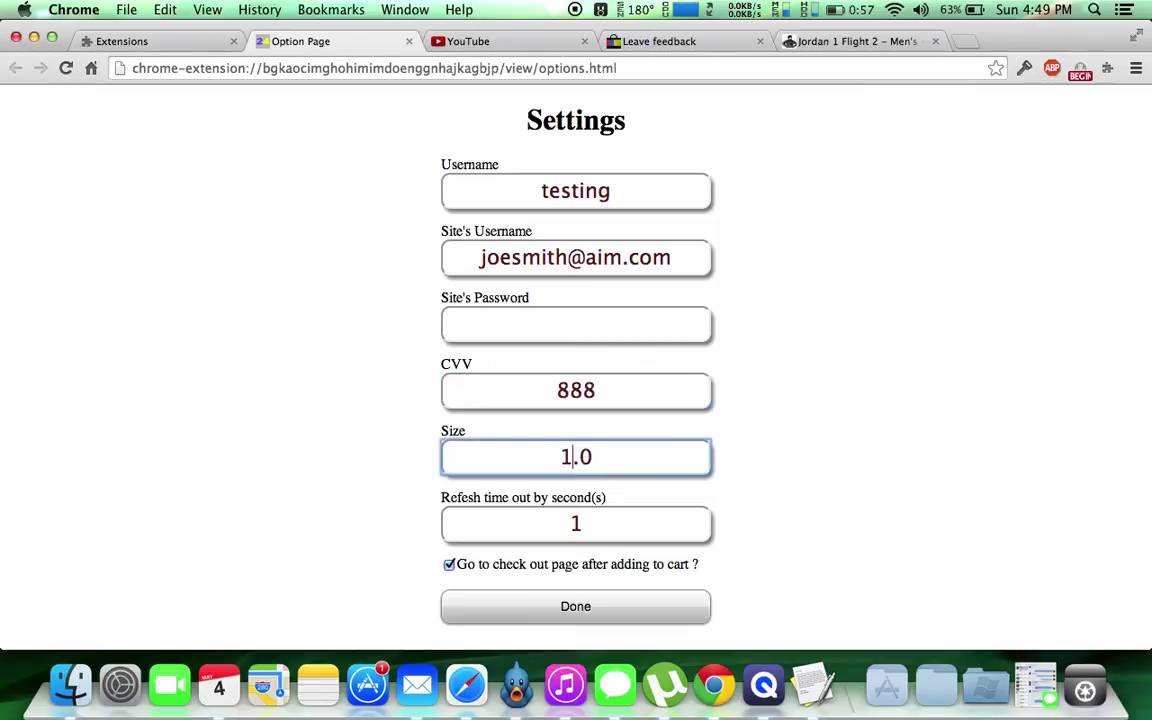
text(2)
click(449, 566)
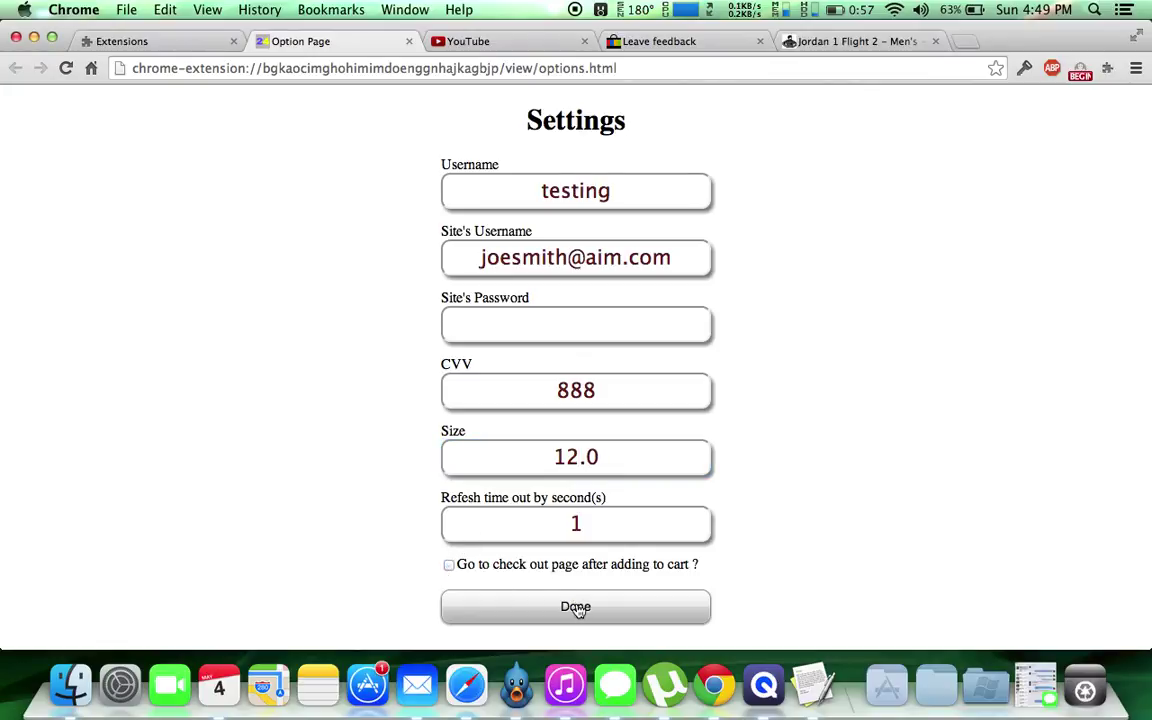
click(577, 608)
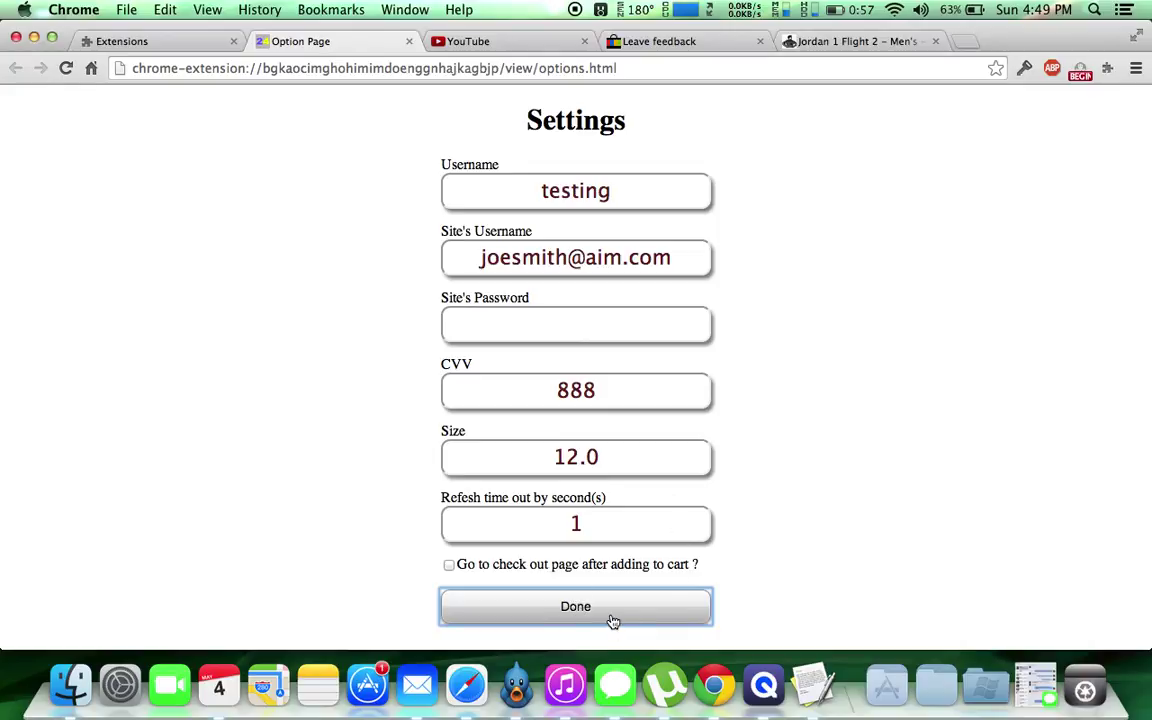
Reopen the Auto Add to Cart options to verify the saved values, then return to the Jordan 1 Flight 2 tab.
click(409, 42)
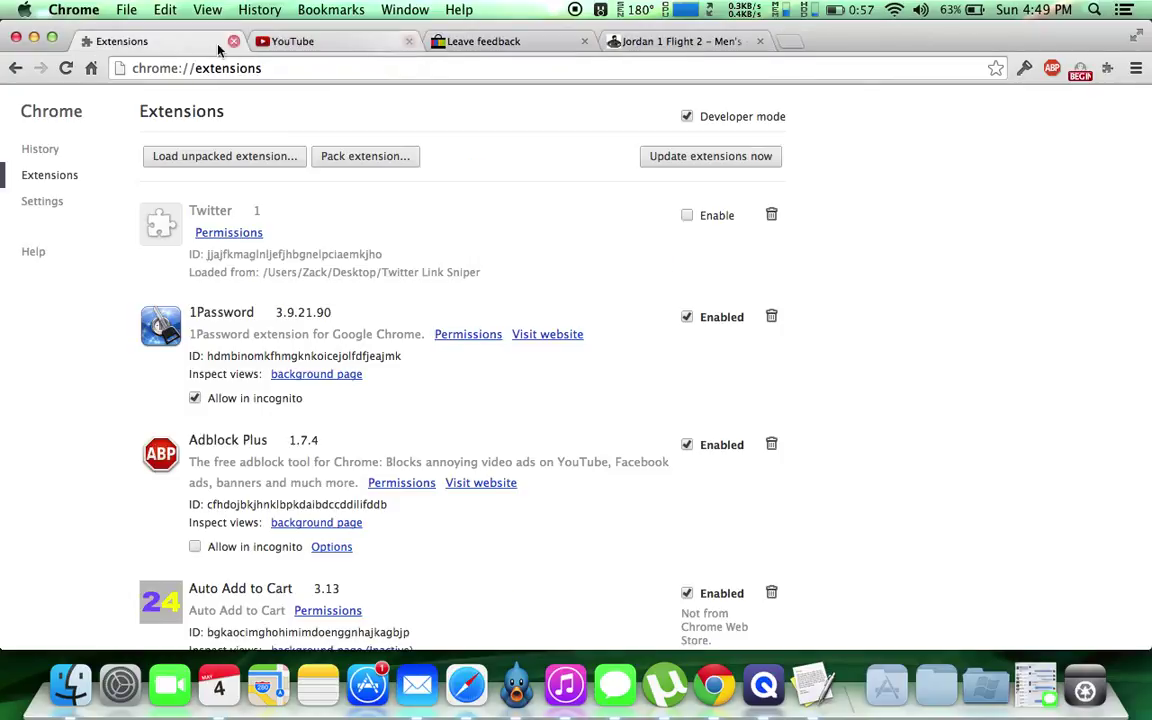
scroll(442, 473, down, 2)
scroll(440, 479, down, 2)
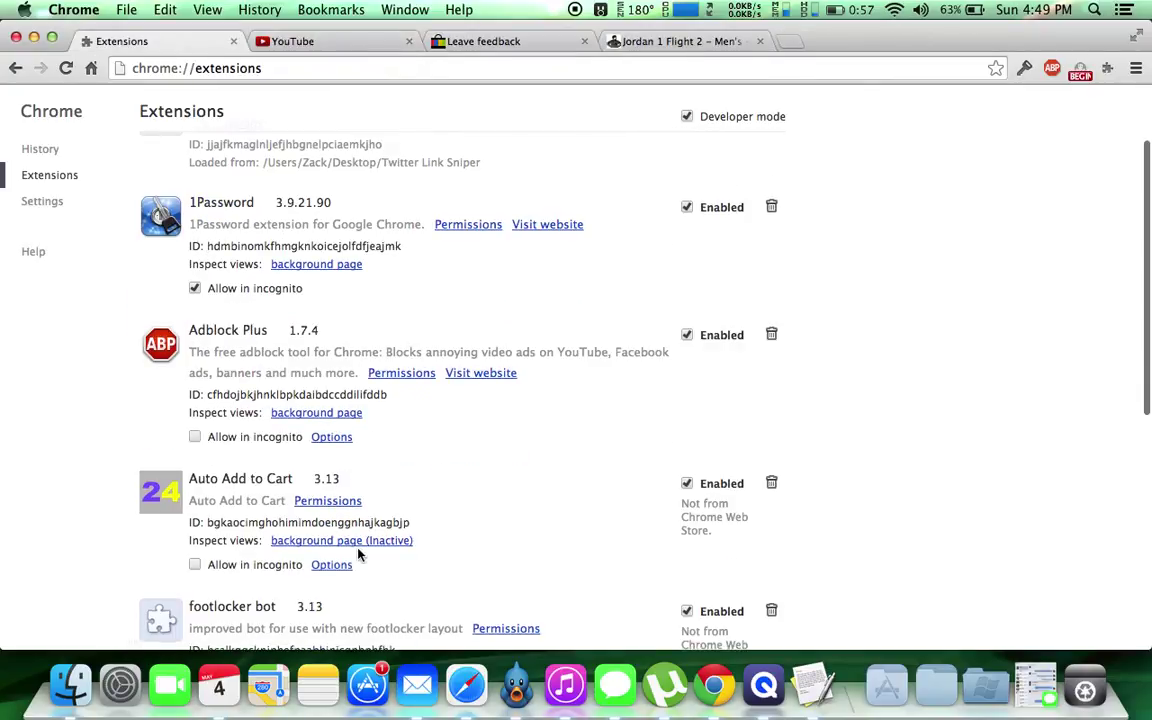
click(347, 568)
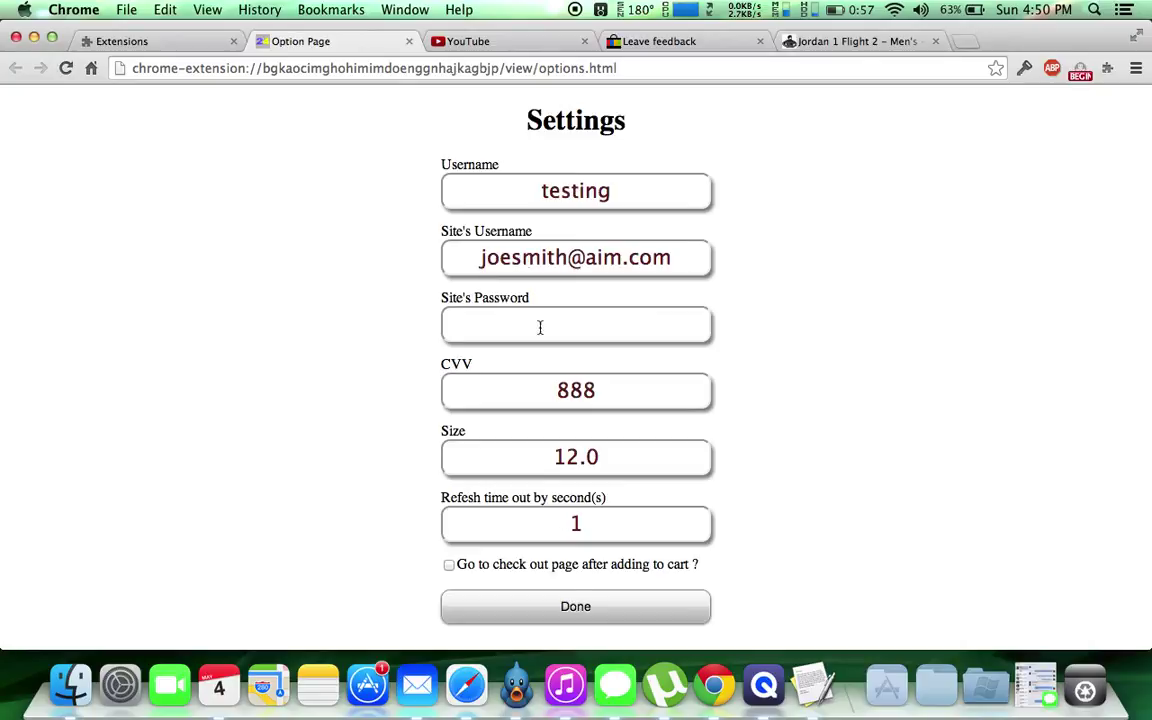
click(788, 45)
click(767, 64)
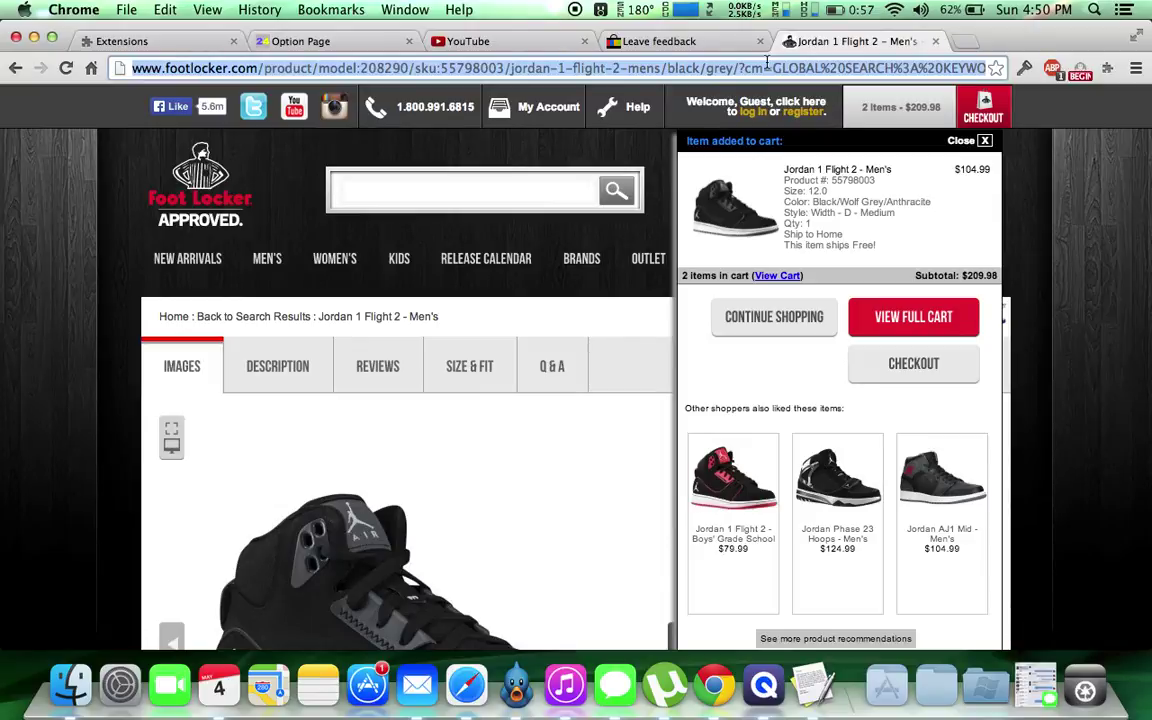
Load footaction.com in place of the Foot Locker product page.
text(foota)
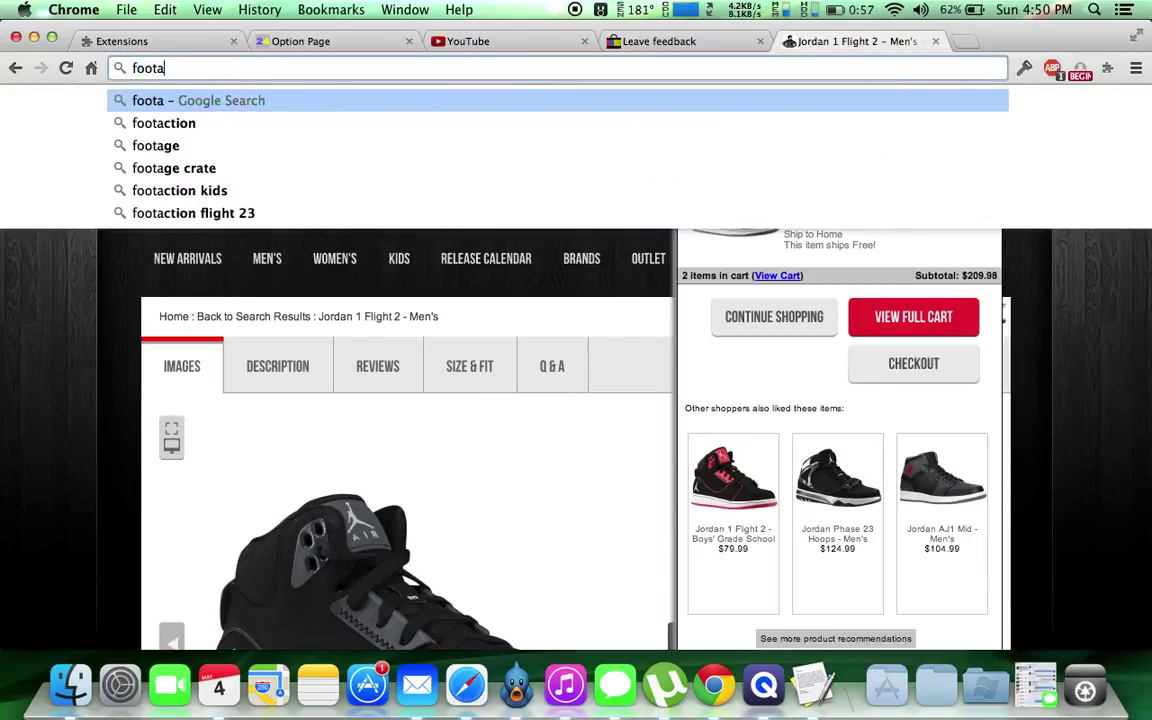
text(ction)
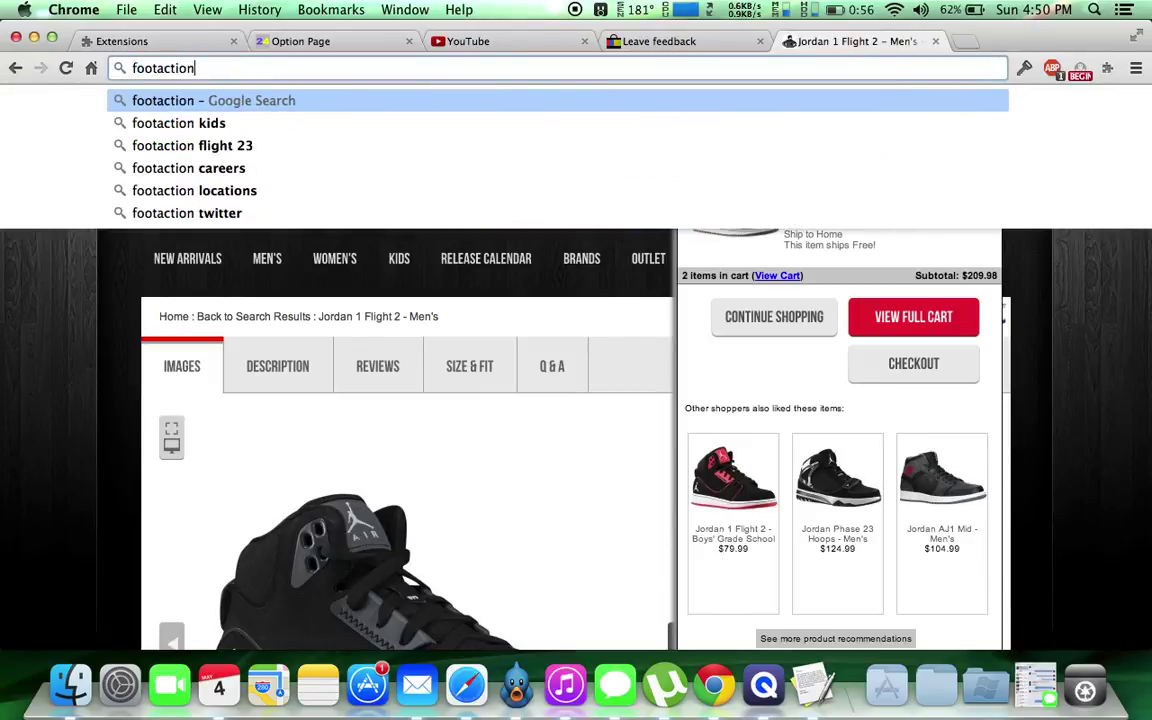
text(.co)
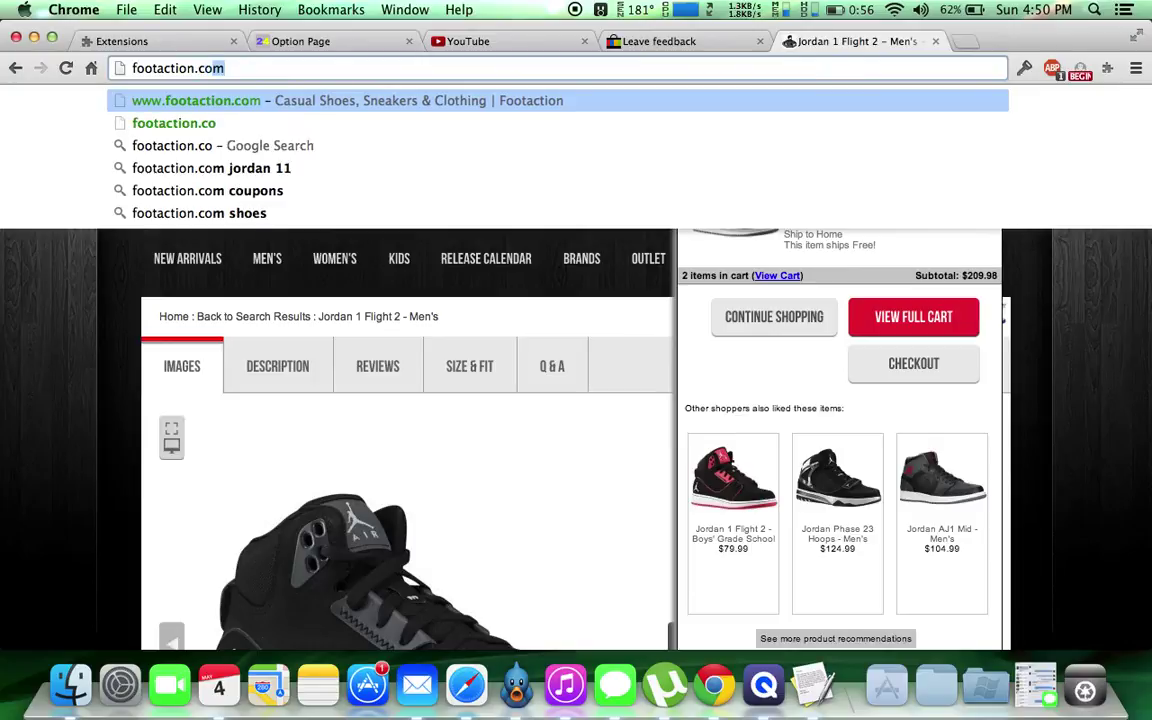
text(m)
key(Return)
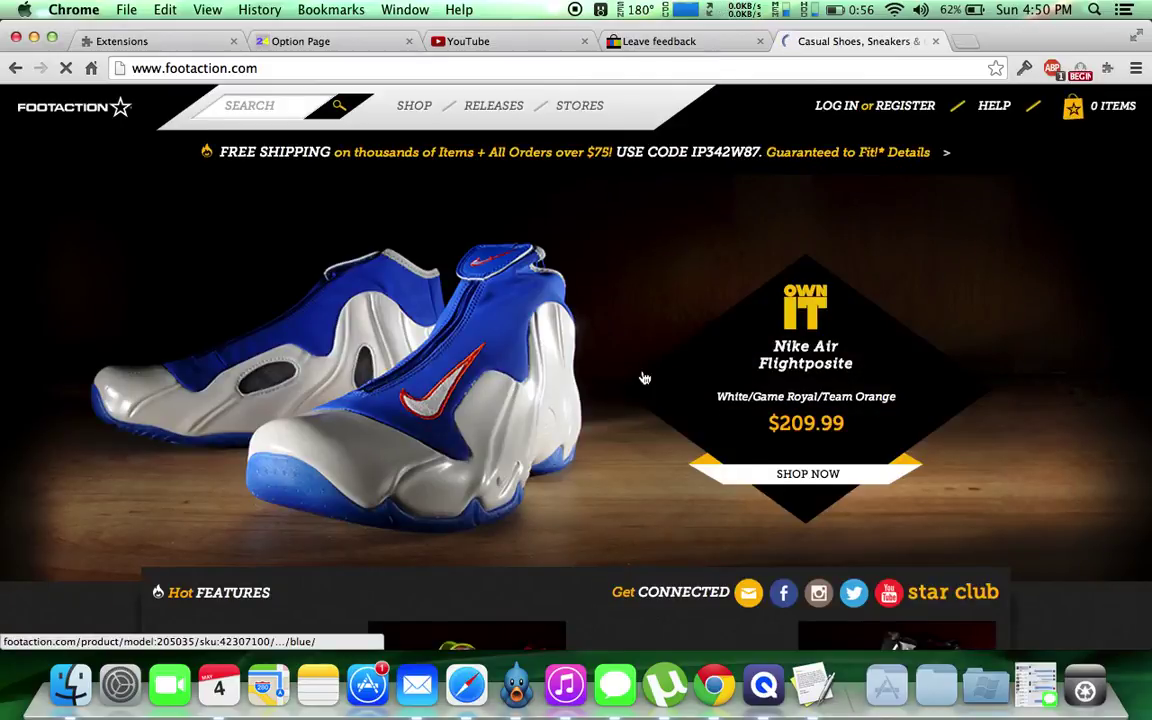
scroll(645, 385, down, 5)
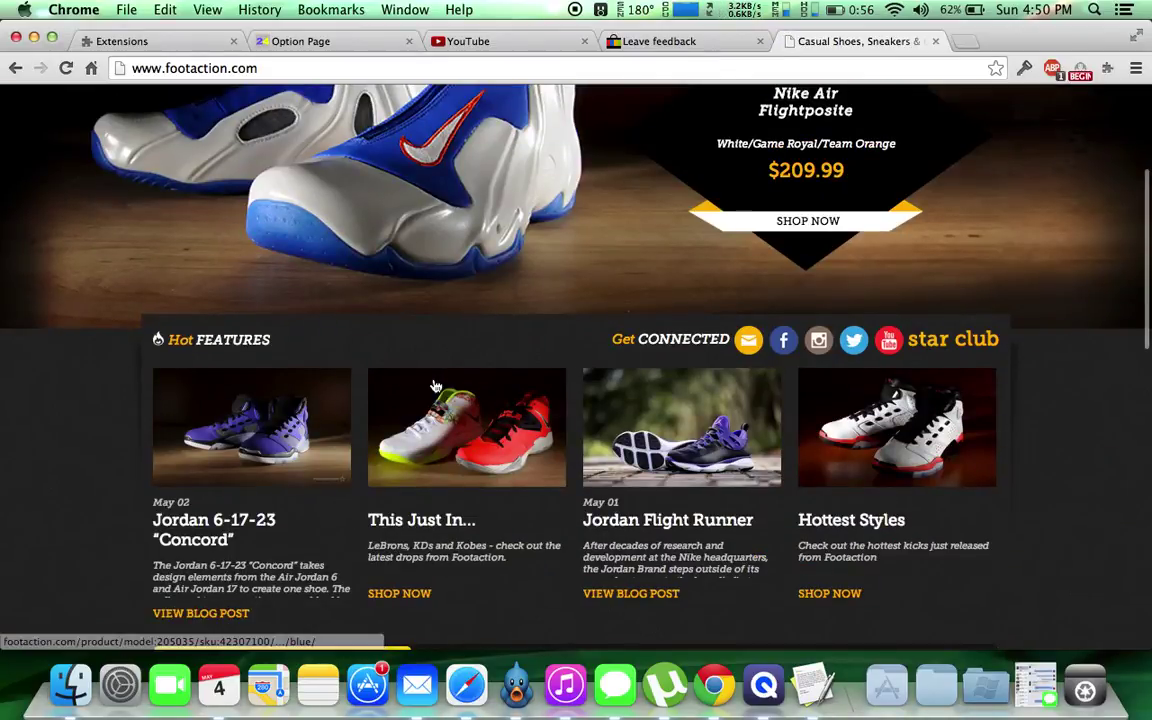
Browse Footaction's SHOP > Shoes basketball section and open the Jordan Jumpman Team 1 - Men's page.
scroll(437, 383, up, 5)
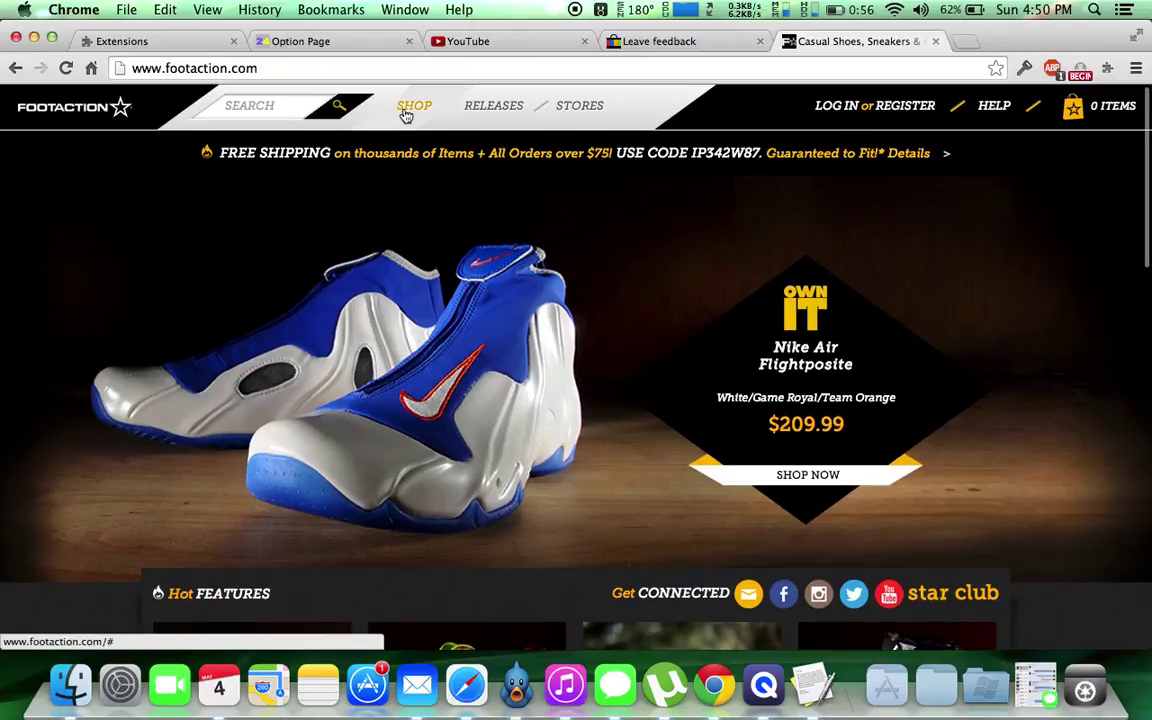
mouse_move(404, 113)
mouse_move(238, 185)
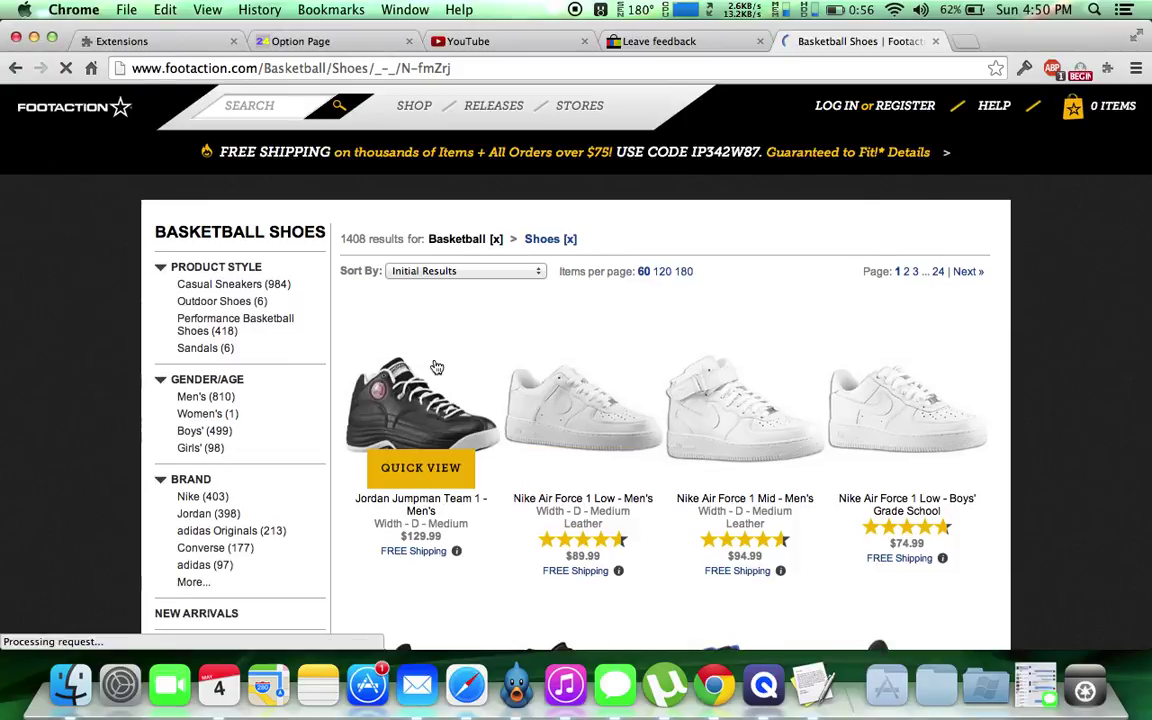
click(503, 494)
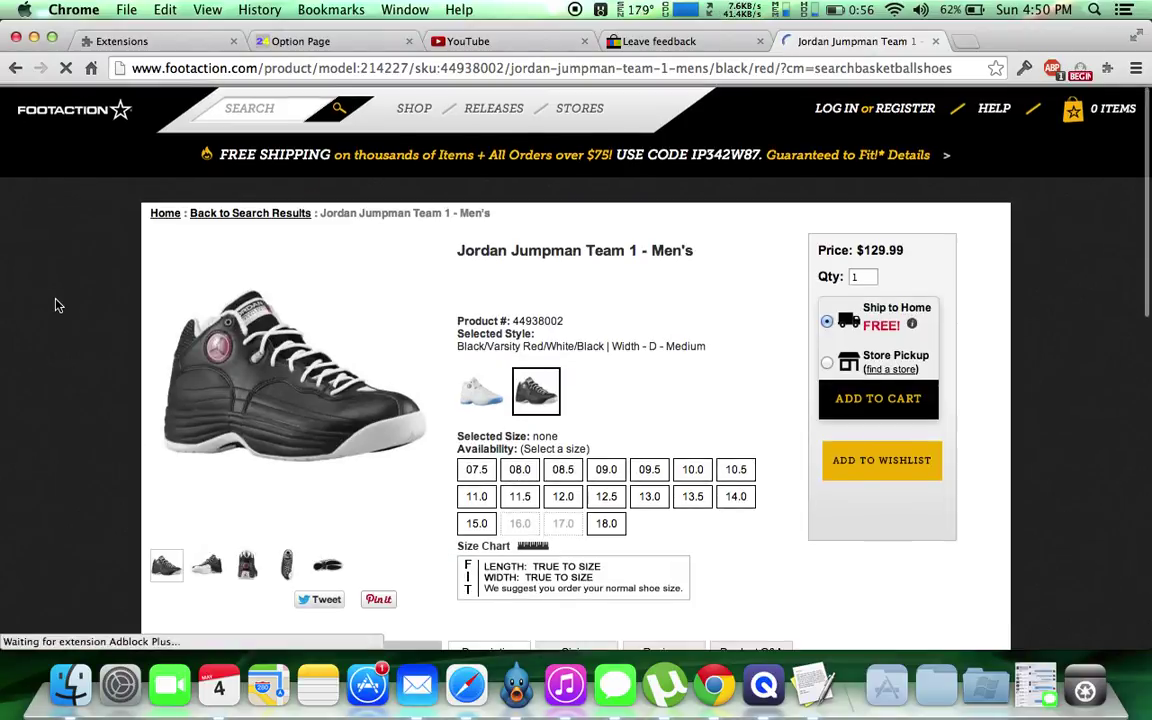
Select size 12.5 for the Jordan Jumpman Team 1 on its Footaction product page.
scroll(292, 408, down, 3)
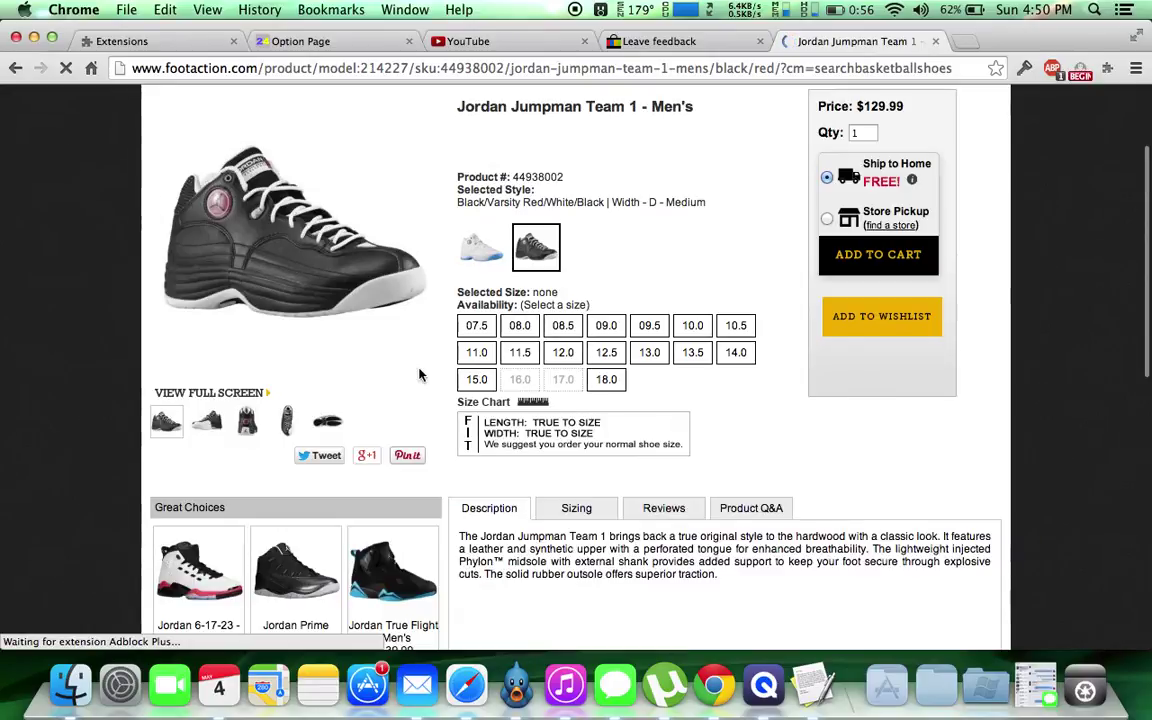
click(613, 355)
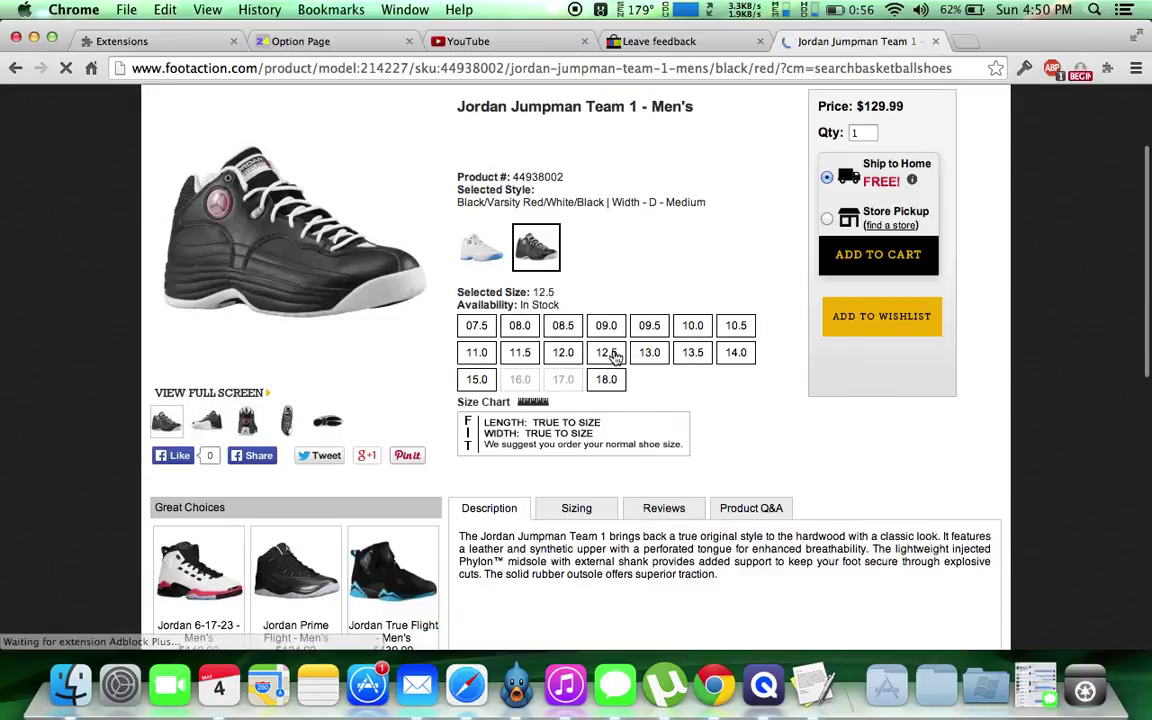